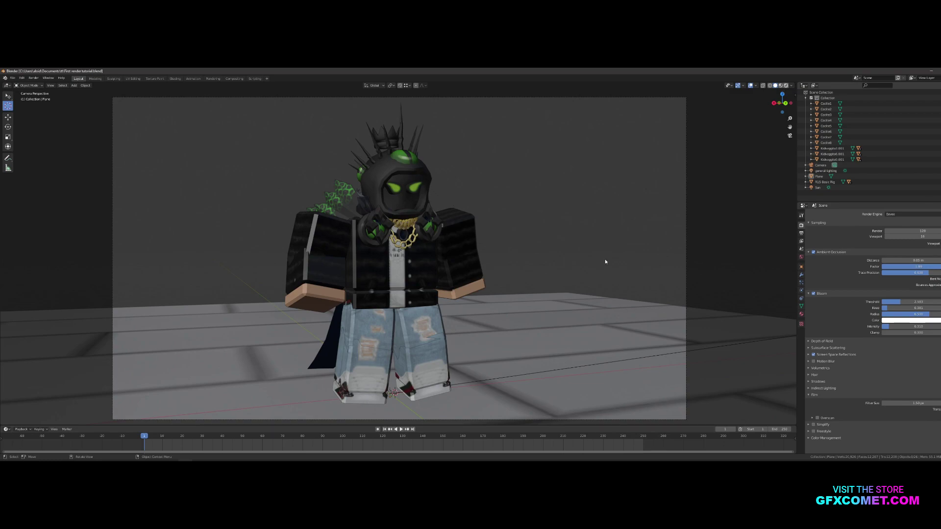
# - Switch the viewport to rendered shading and fly the camera around the character to frame it against the mountain background
pyautogui.press('z')
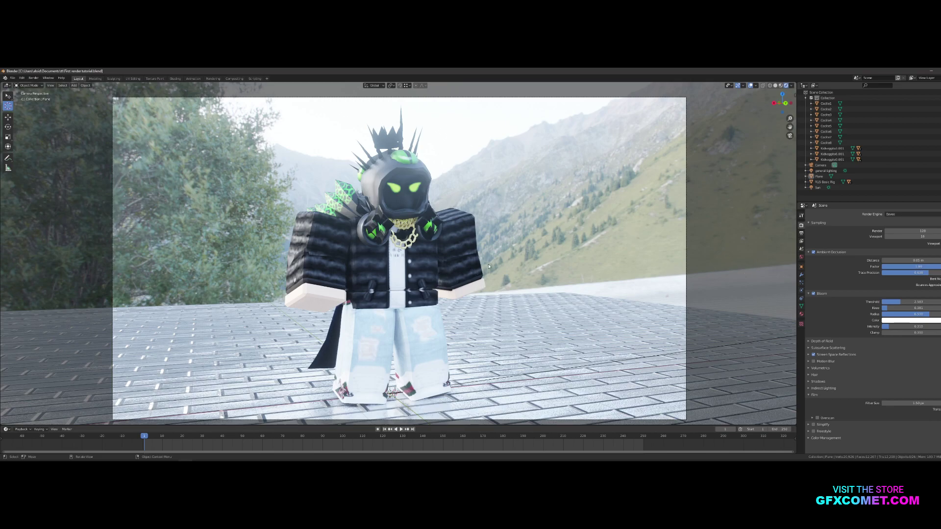
pyautogui.hotkey('shift', '`')
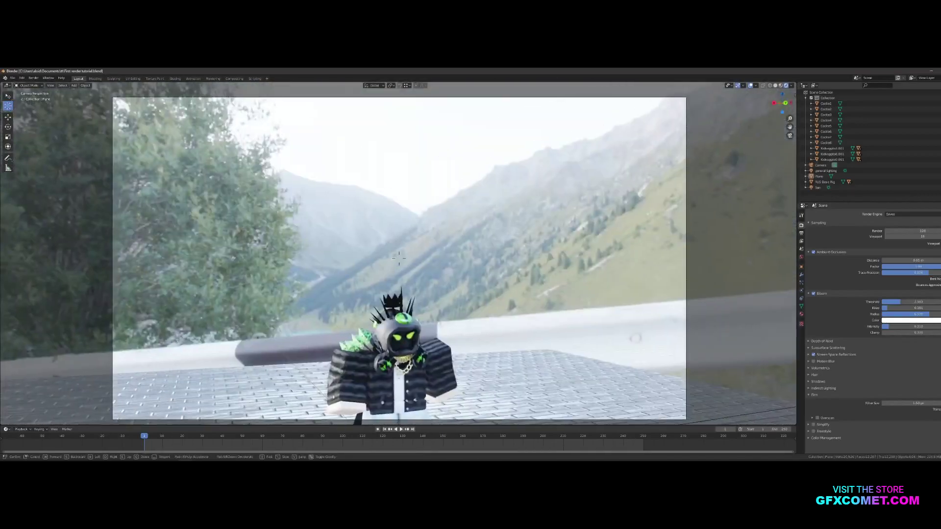
pyautogui.press('w')
pyautogui.press('s')
pyautogui.press('w')
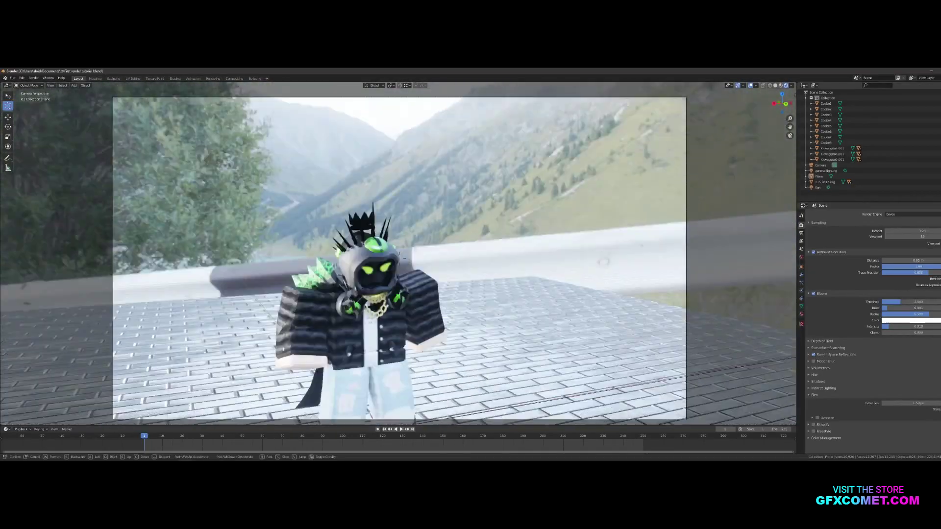
pyautogui.press('w')
pyautogui.press('s')
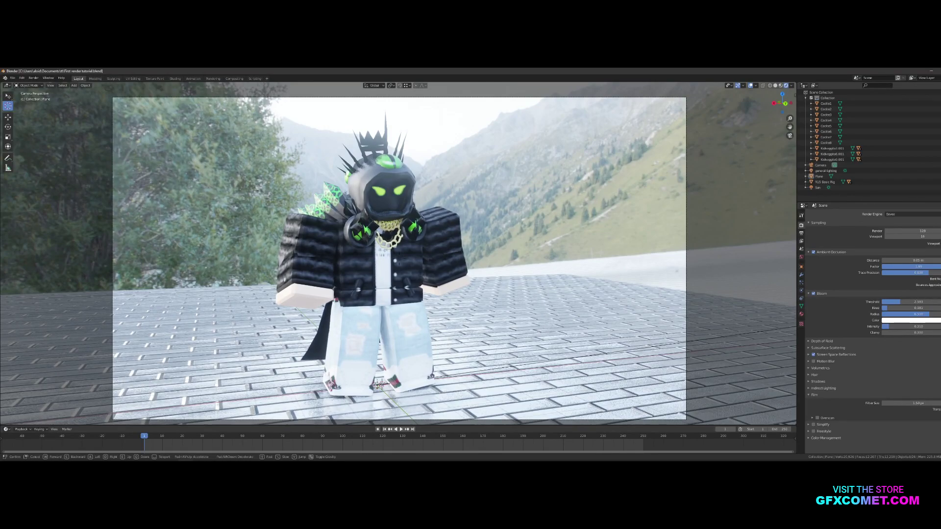
pyautogui.click(398, 256)
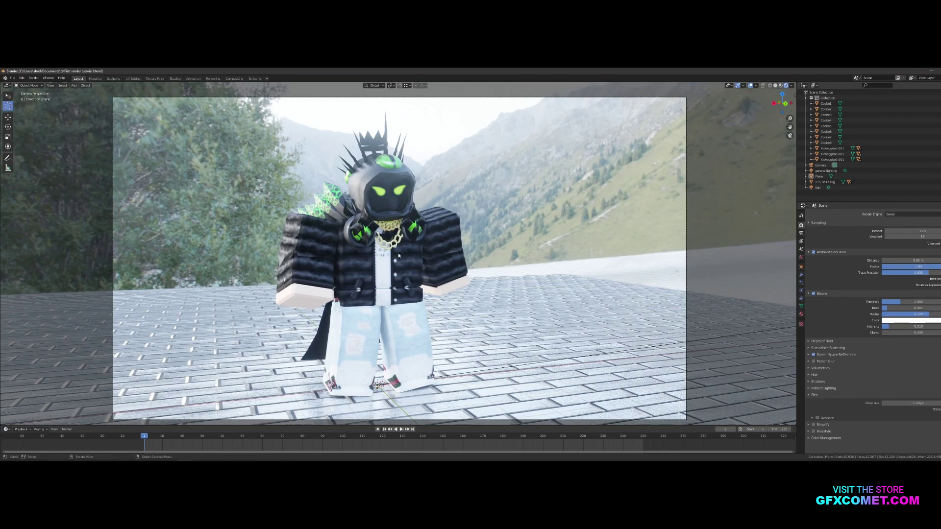
# - Unlink the HDRI image, remove the environment texture from the world background color, and view the character without it
pyautogui.click(801, 256)
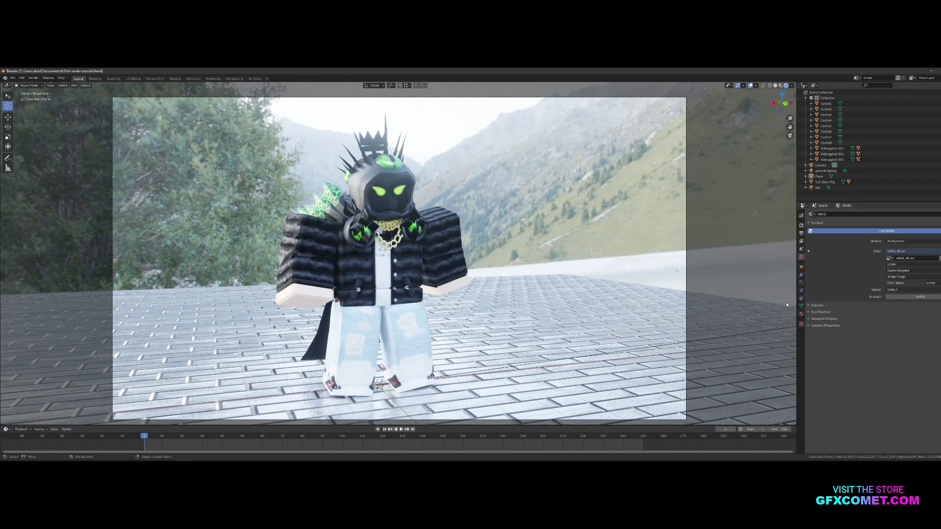
pyautogui.click(939, 258)
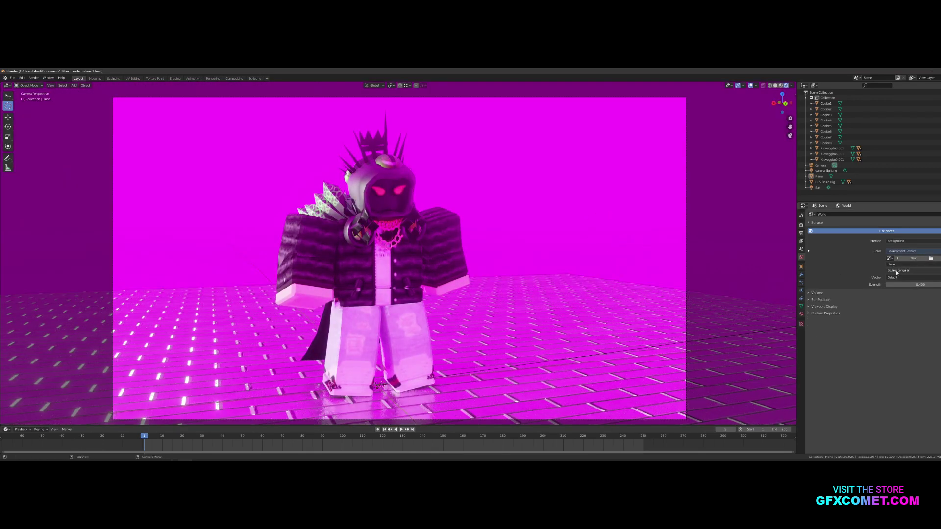
pyautogui.click(912, 251)
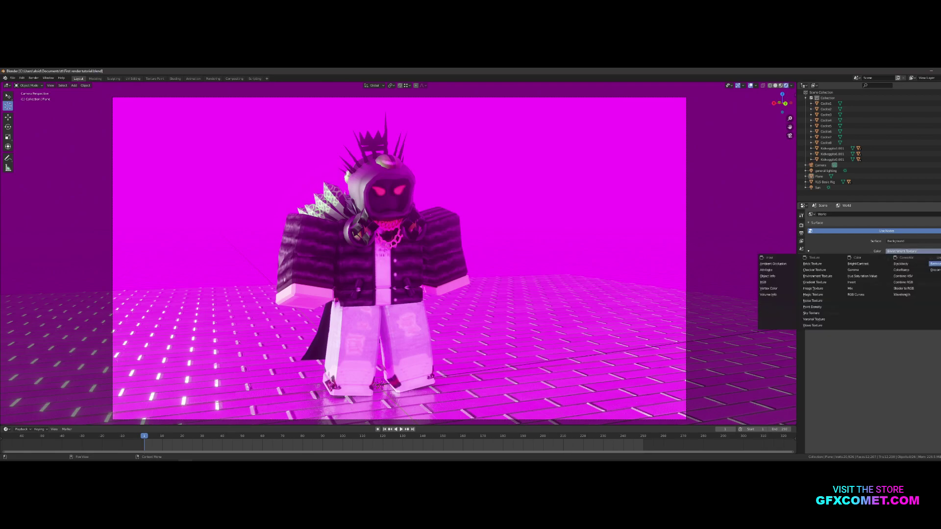
pyautogui.click(934, 263)
pyautogui.hotkey('shift', '`')
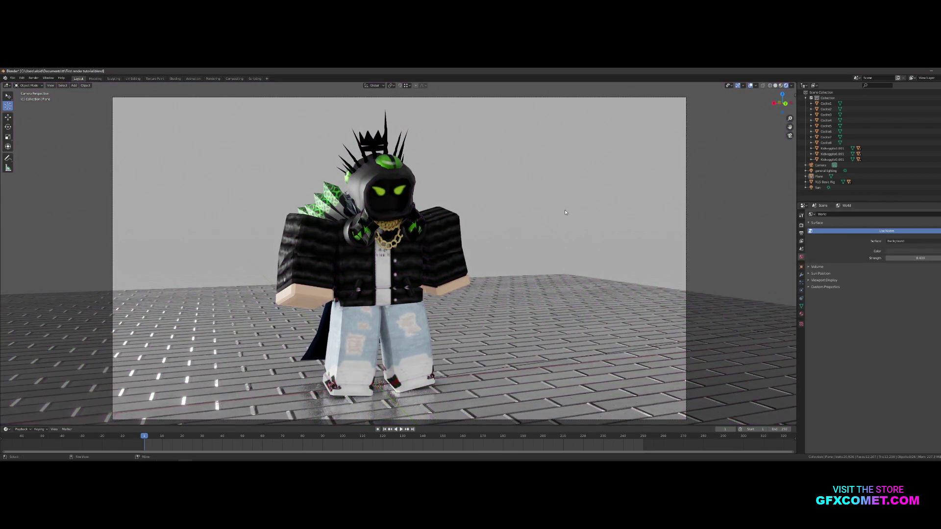
pyautogui.press('w')
pyautogui.press('a')
pyautogui.press('s')
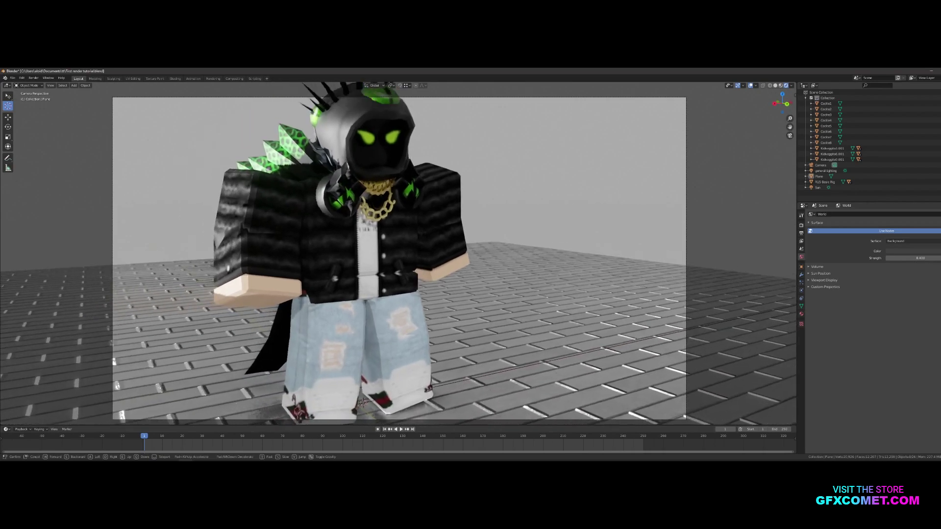
pyautogui.click(654, 230)
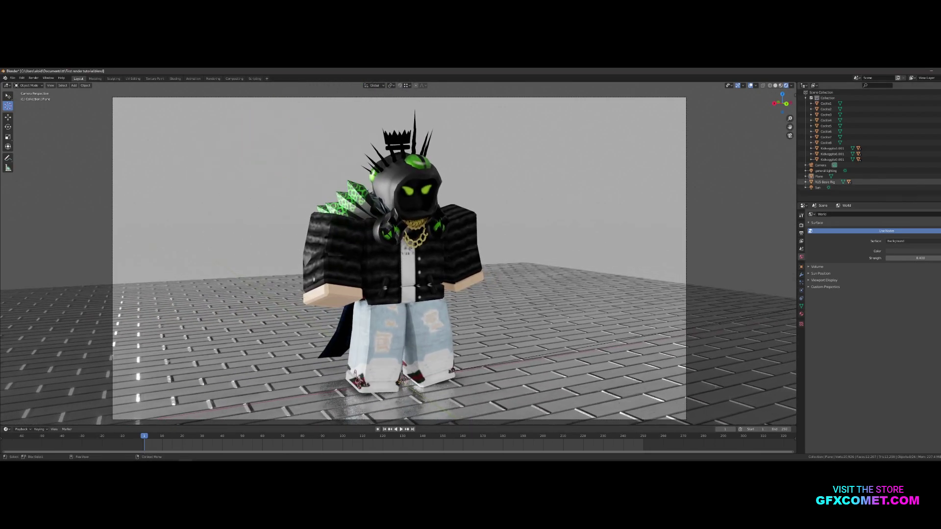
# - Hide the sun and general lighting lights and lower the world background strength
pyautogui.click(939, 187)
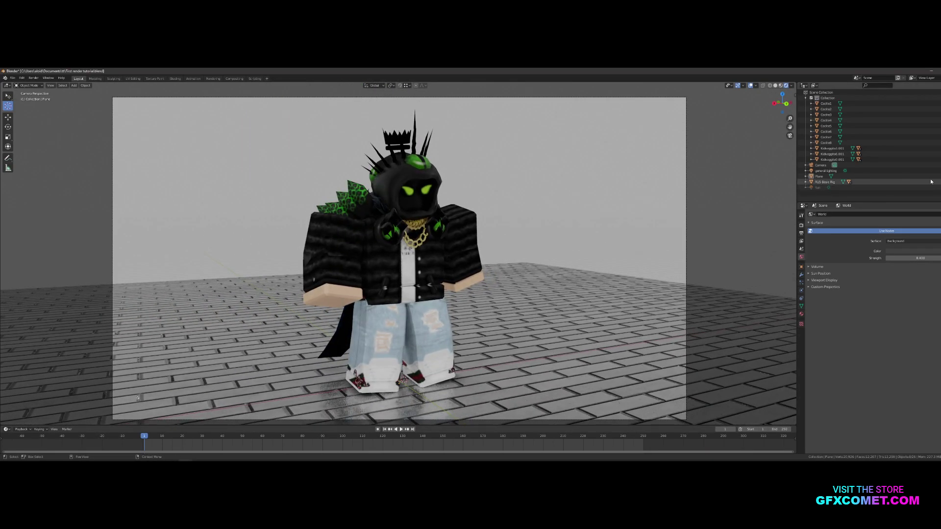
pyautogui.click(939, 170)
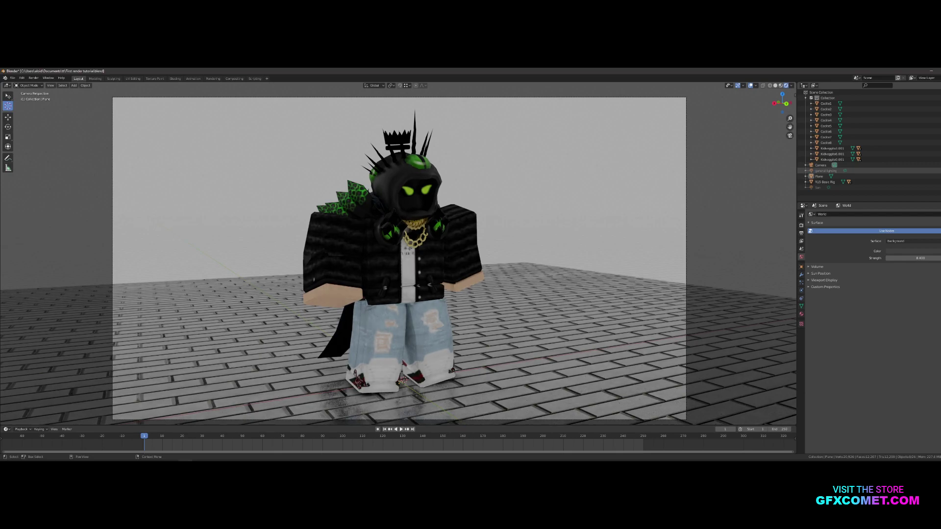
pyautogui.moveTo(920, 257); pyautogui.dragTo(882, 258)
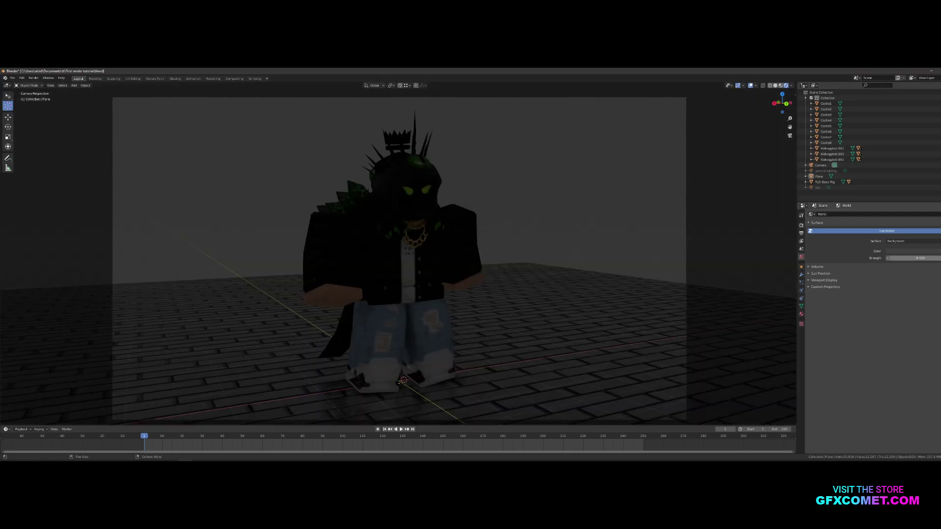
# - Try removing the world's Background surface shader and undo the removal
pyautogui.click(911, 241)
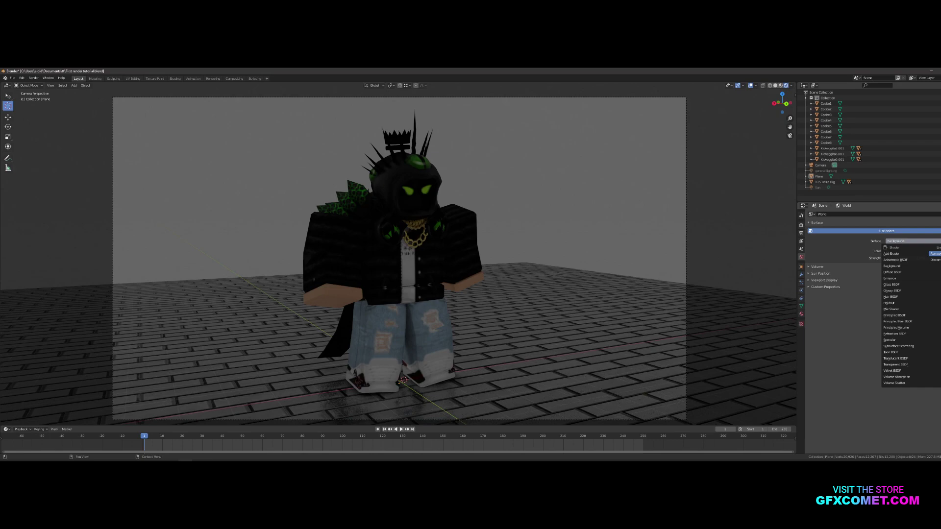
pyautogui.click(935, 254)
pyautogui.hotkey('shift', '`')
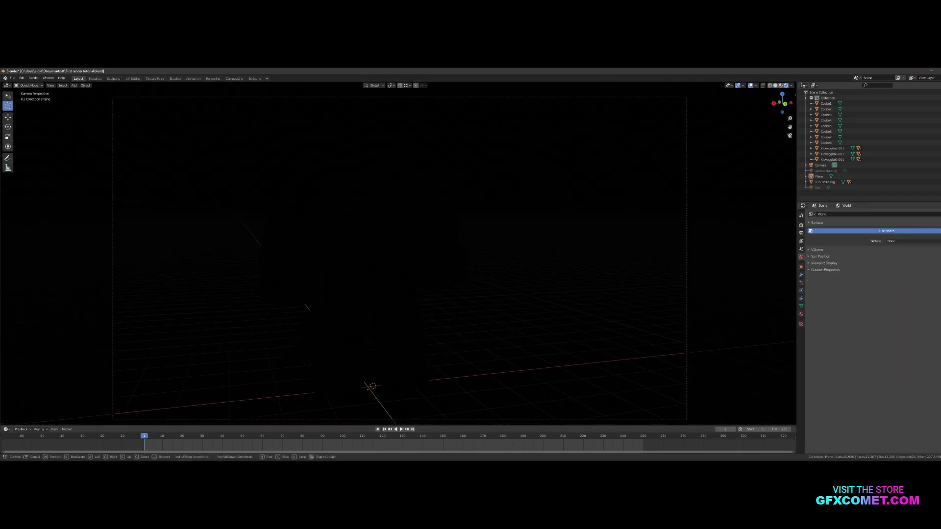
pyautogui.press('Escape')
pyautogui.hotkey('ctrl', 'z')
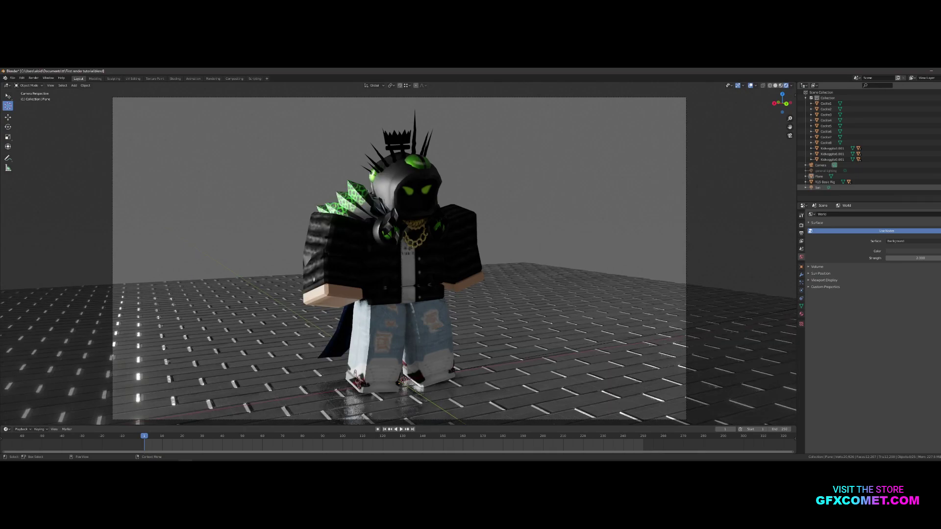
# - View the character and brick floor with the sun light on, and undo the world and light changes back to the HDRI environment
pyautogui.hotkey('shift', '`')
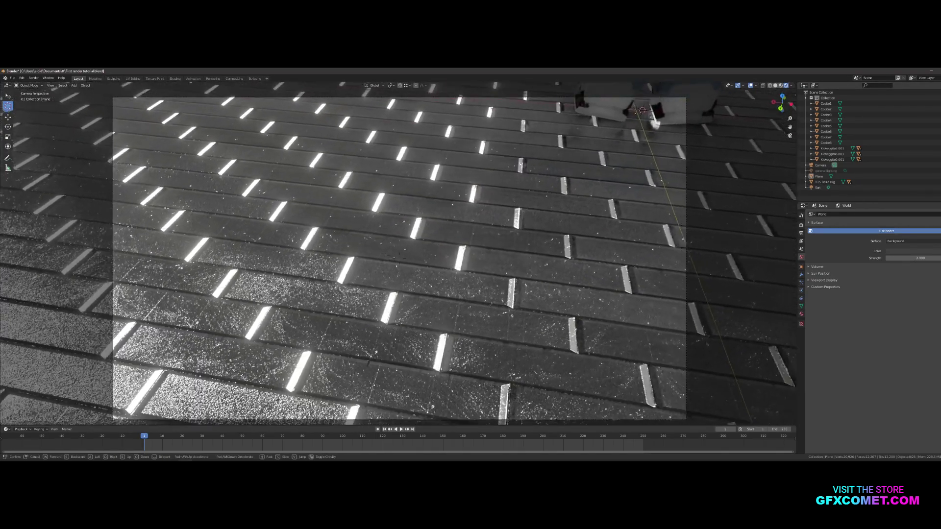
pyautogui.press('s')
pyautogui.press('w')
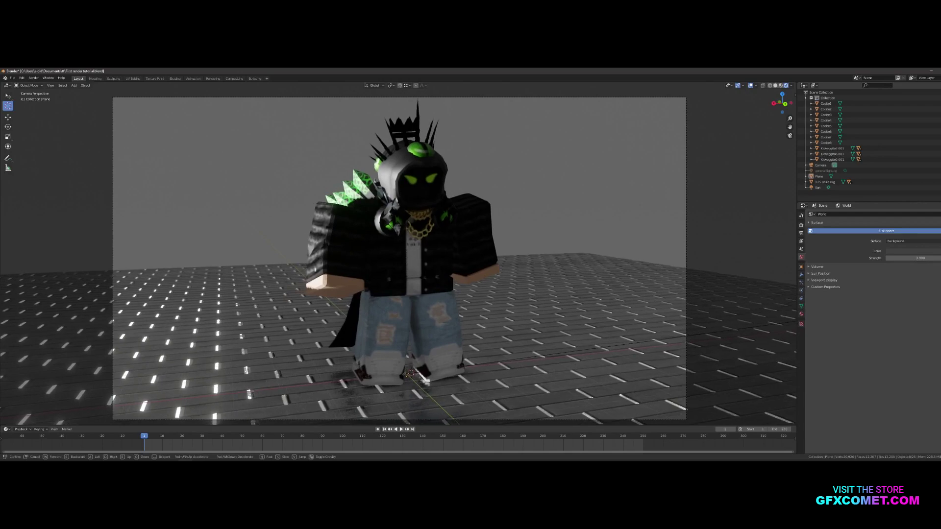
pyautogui.press('s')
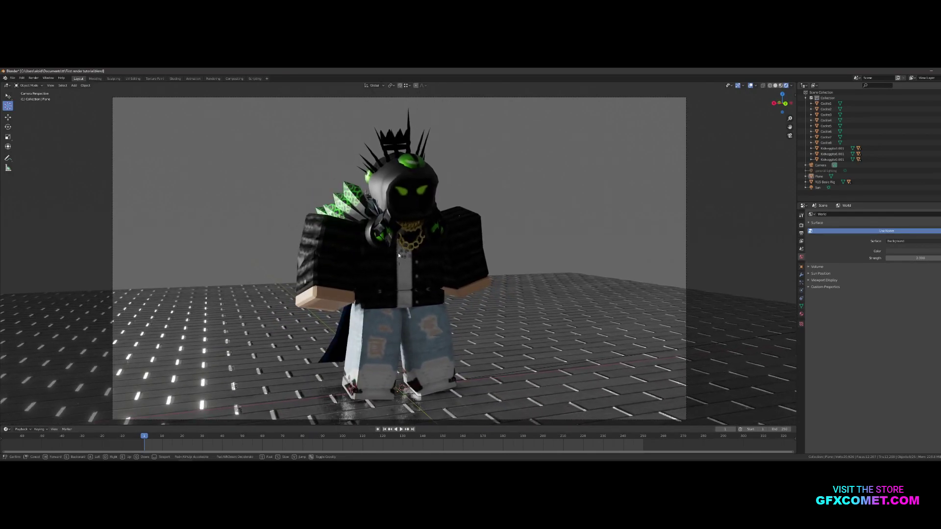
pyautogui.click(386, 244)
pyautogui.hotkey('ctrl', 'z')
pyautogui.hotkey('ctrl', 'z')
pyautogui.hotkey('ctrl', 'z')
pyautogui.hotkey('ctrl', 'z')
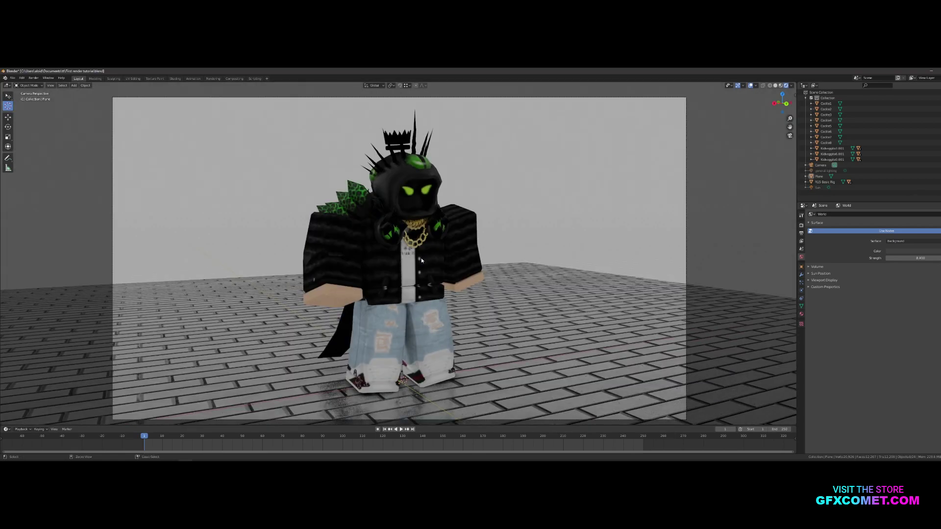
pyautogui.hotkey('ctrl', 'z')
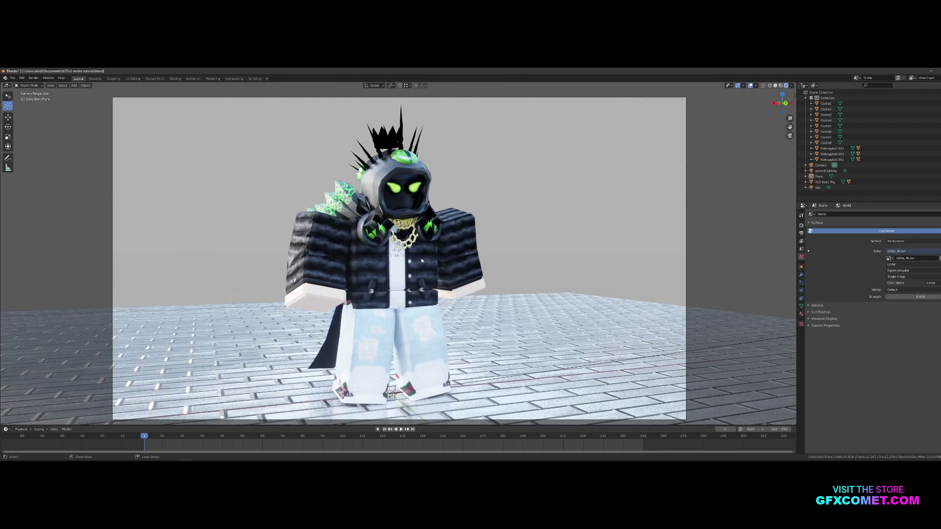
# - Fly around the HDRI-lit scene, return to the camera view, and toggle the film's Transparent option in the render settings
pyautogui.hotkey('shift', '`')
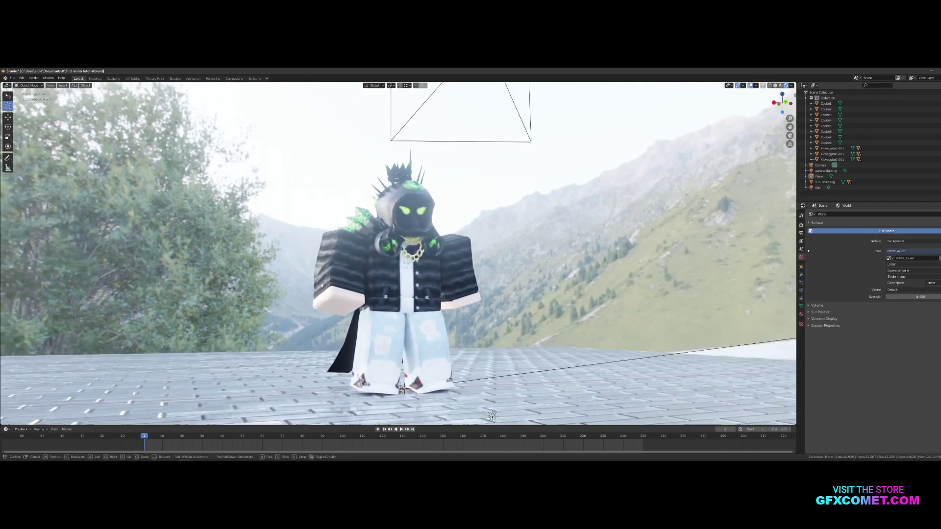
pyautogui.press('w')
pyautogui.press('s')
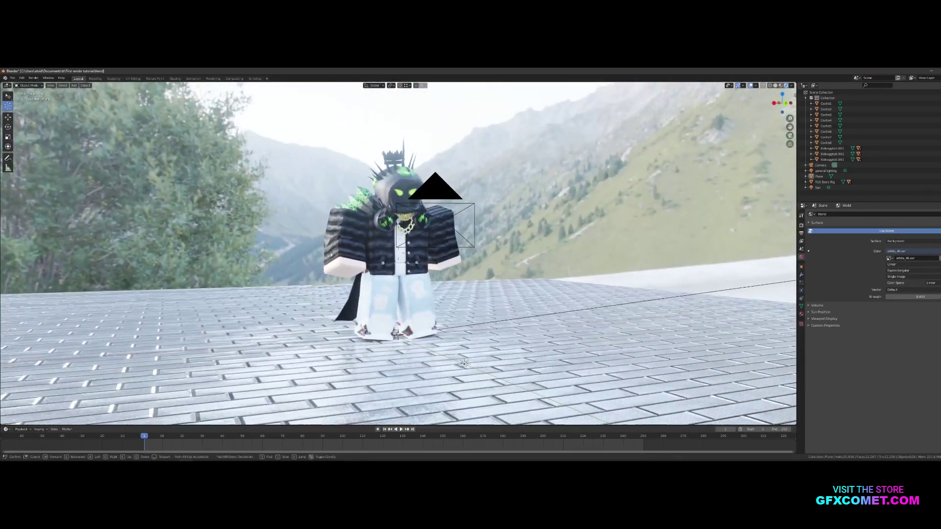
pyautogui.press('w')
pyautogui.click(399, 255)
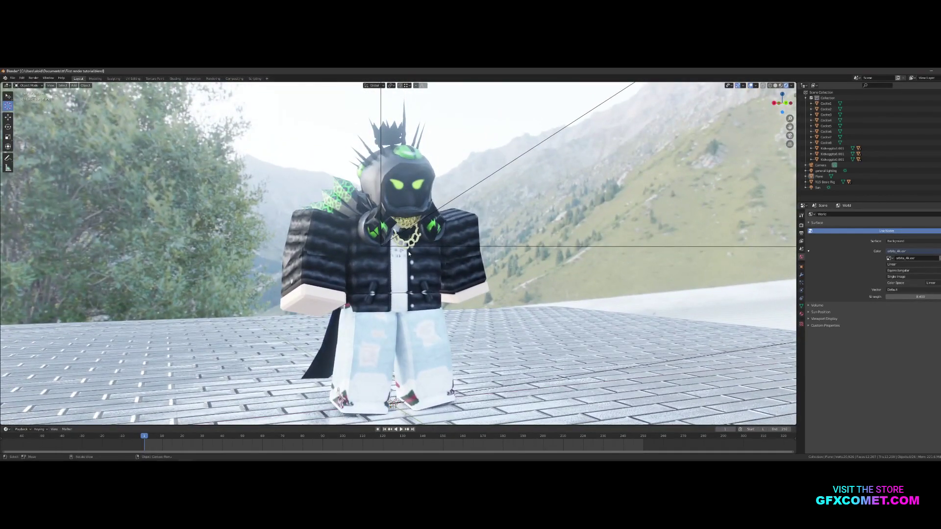
pyautogui.press('KP_0')
pyautogui.click(801, 226)
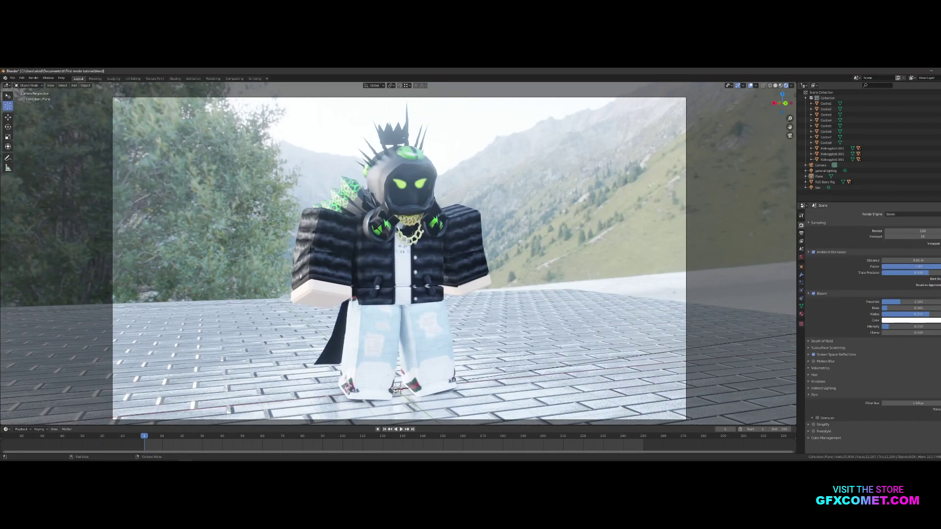
pyautogui.click(936, 409)
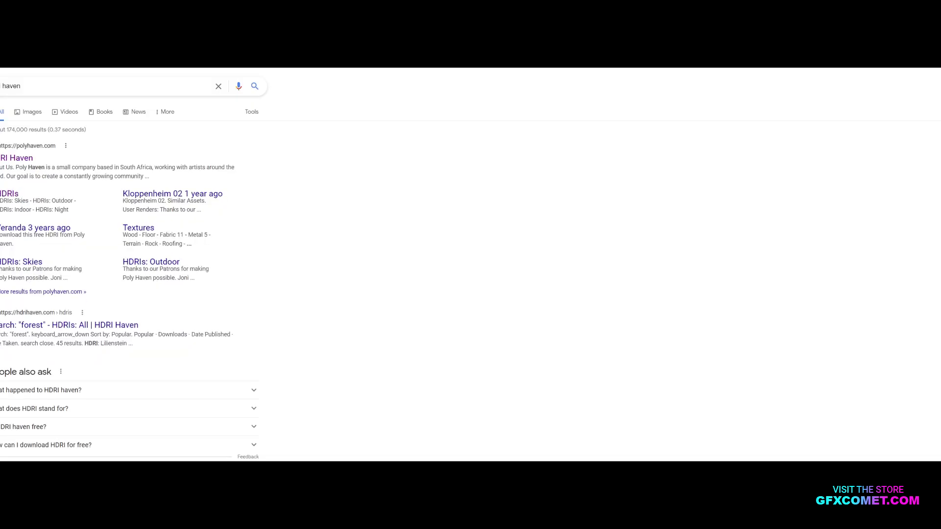
# - In the web browser, open Poly Haven from the search results and browse its full HDRI collection
pyautogui.click(9, 158)
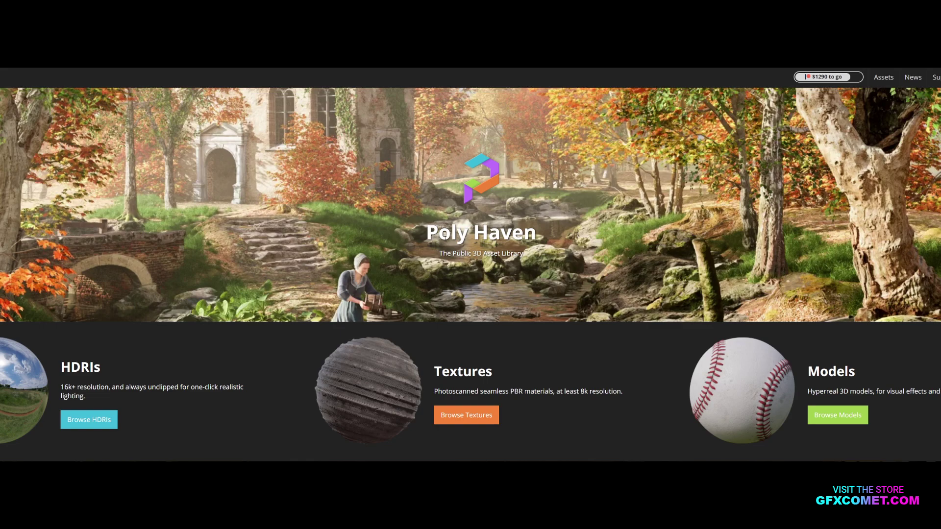
pyautogui.click(87, 417)
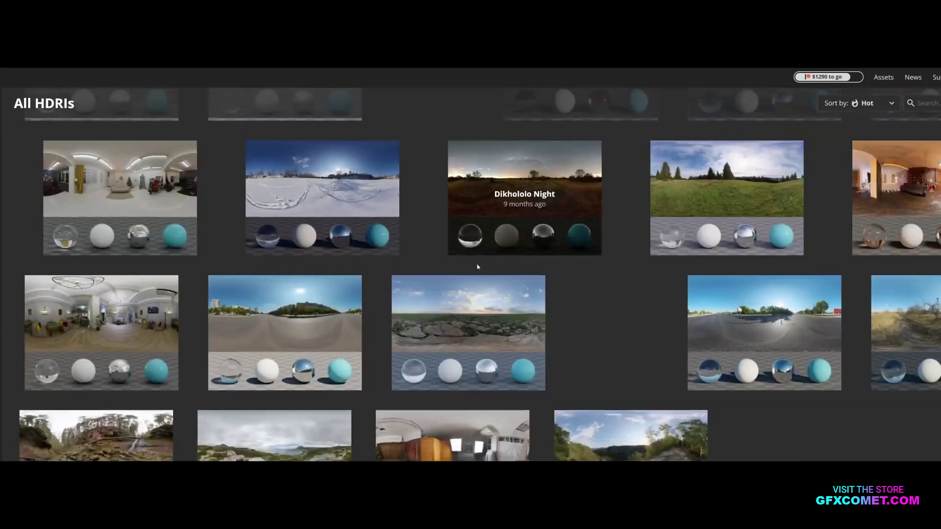
pyautogui.scroll(-4, 505, 267)
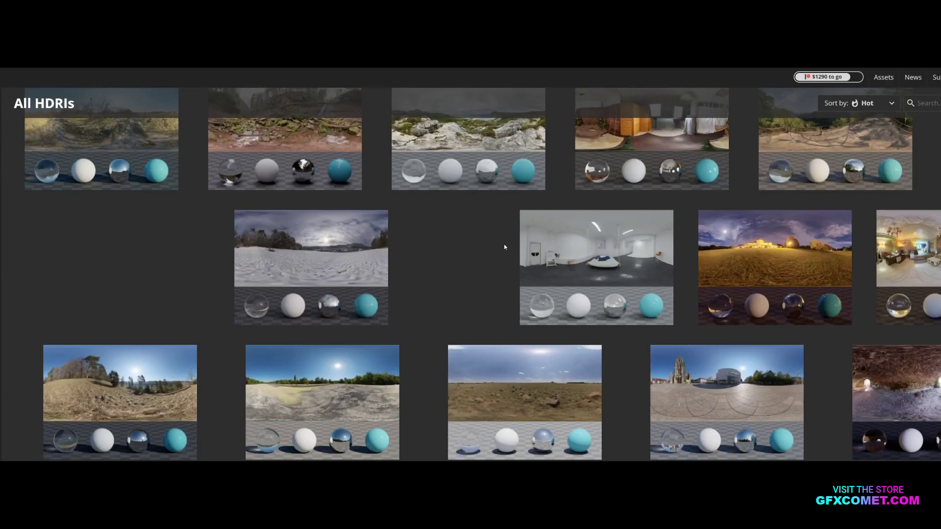
pyautogui.scroll(-3, 504, 247)
pyautogui.scroll(-2, 549, 245)
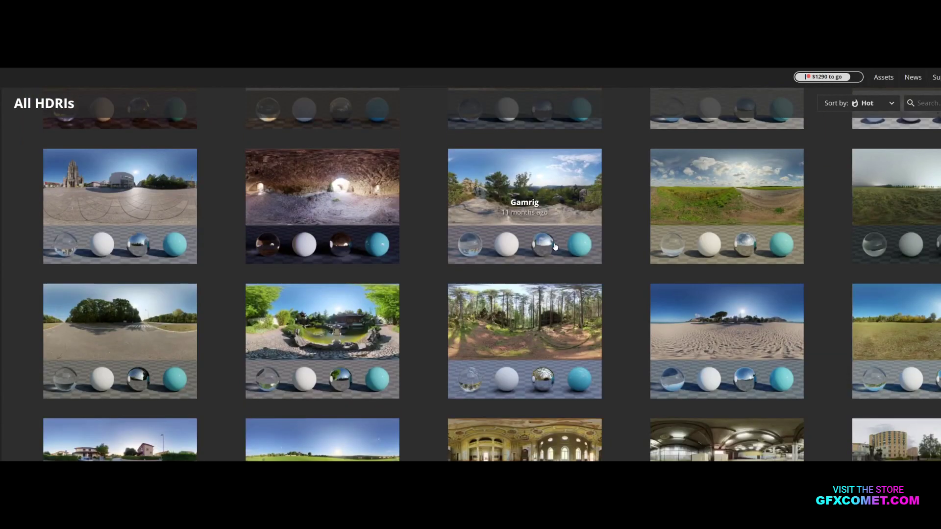
pyautogui.scroll(8, 558, 247)
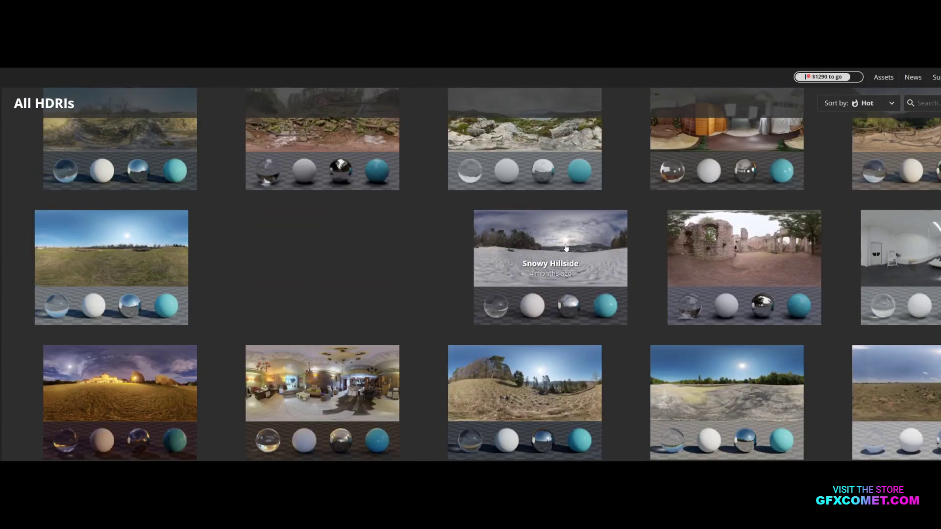
pyautogui.scroll(2, 578, 242)
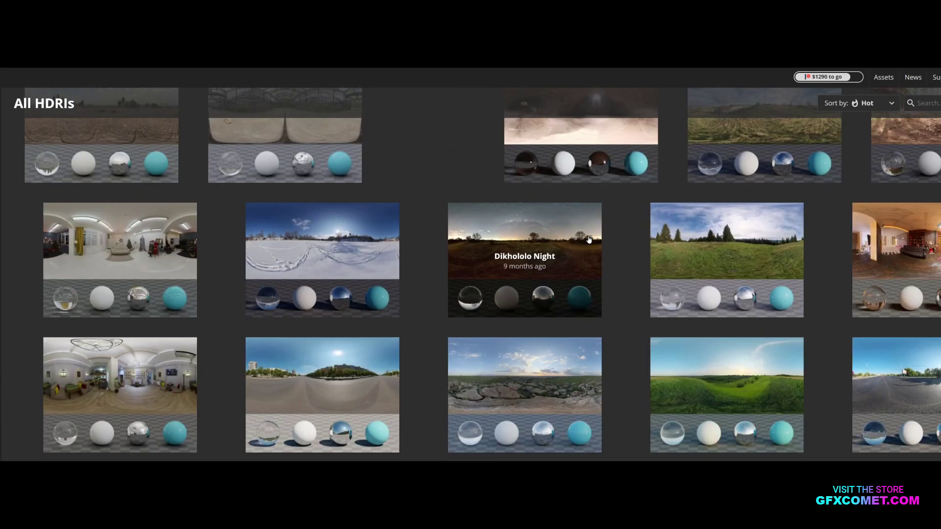
pyautogui.scroll(3, 597, 247)
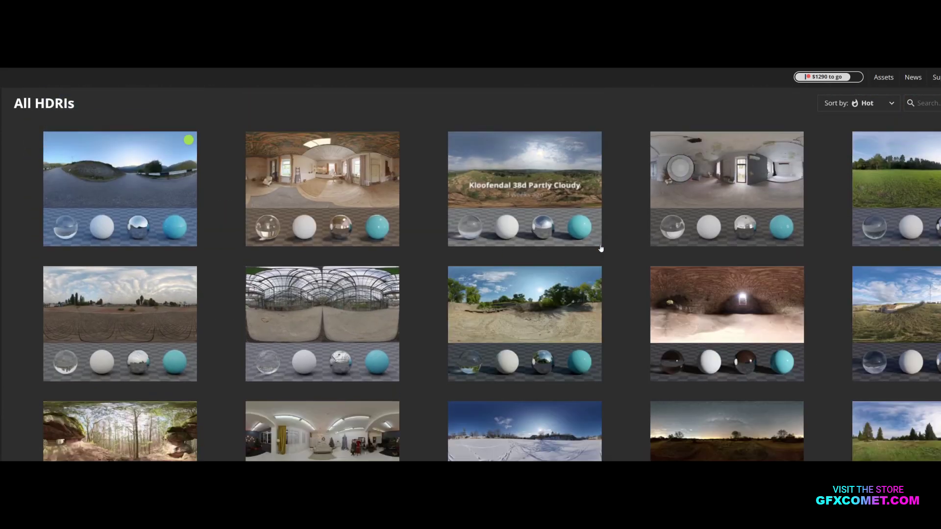
pyautogui.scroll(-5, 605, 248)
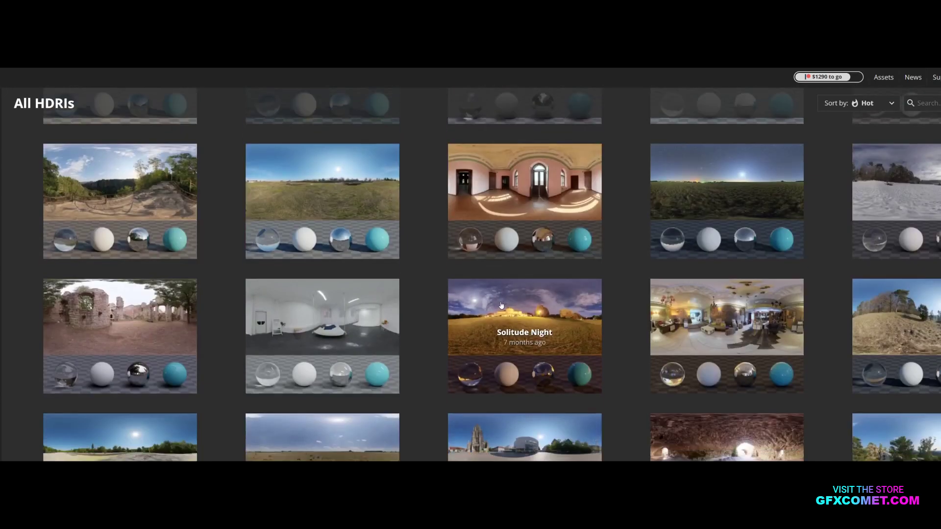
# - Open the Solitude Night HDRI on Poly Haven, and in Blender turn off the film's Transparent option
pyautogui.click(564, 309)
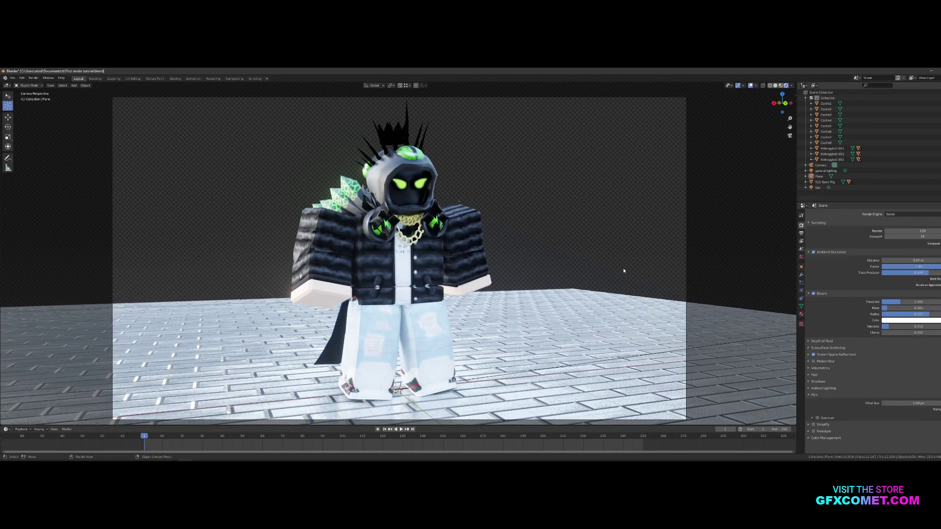
pyautogui.click(801, 314)
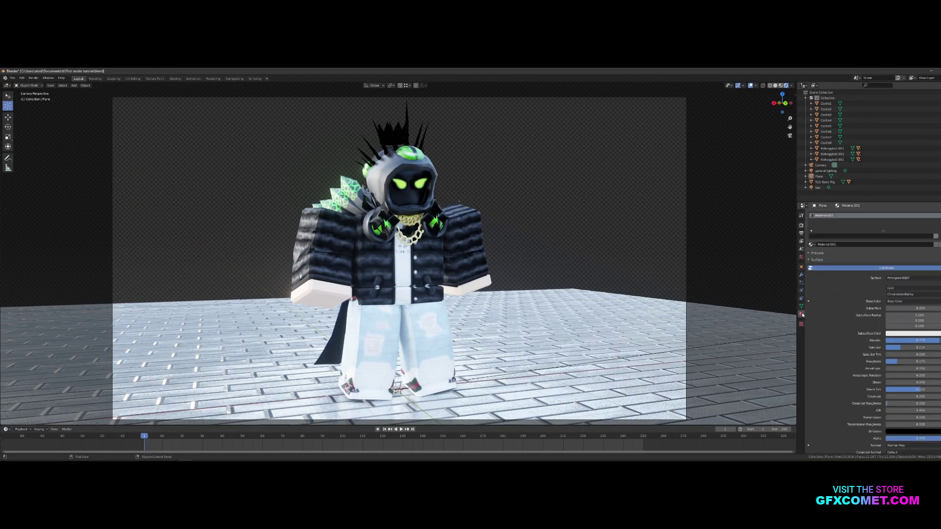
pyautogui.click(801, 225)
pyautogui.click(936, 409)
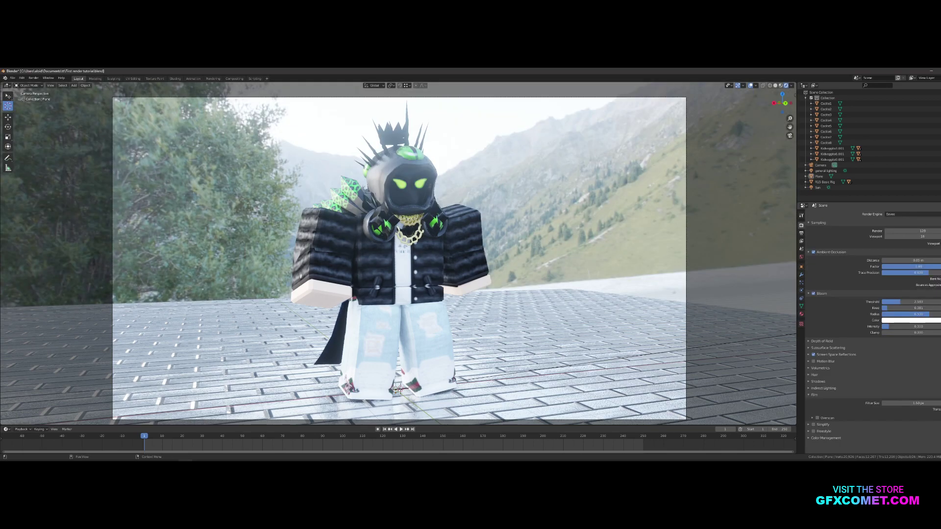
# - Load solitude_night_4k.exr as the world's environment texture and adjust the background strength
pyautogui.click(801, 314)
pyautogui.click(801, 258)
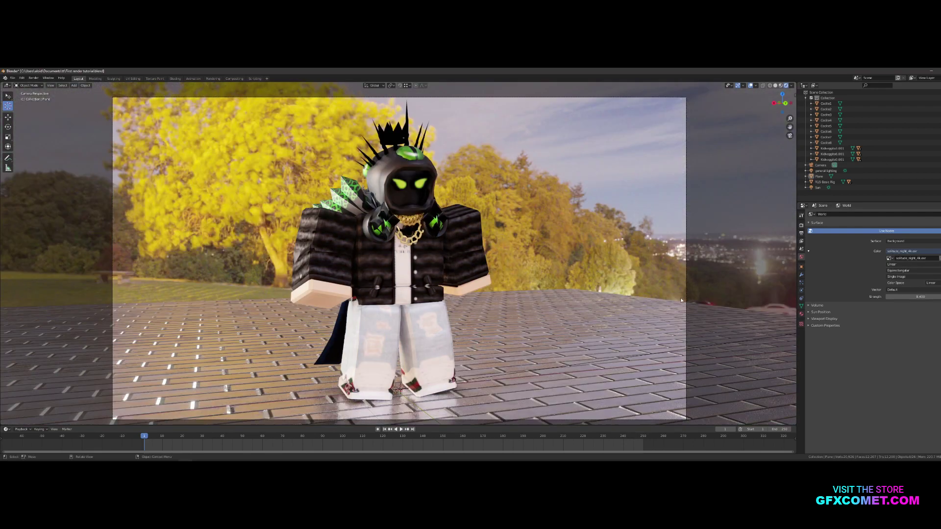
pyautogui.moveTo(912, 296); pyautogui.dragTo(932, 296)
# - Switch to the Shading workspace, show the viewport in rendered shading, and fly back until the whole character is framed
pyautogui.click(174, 79)
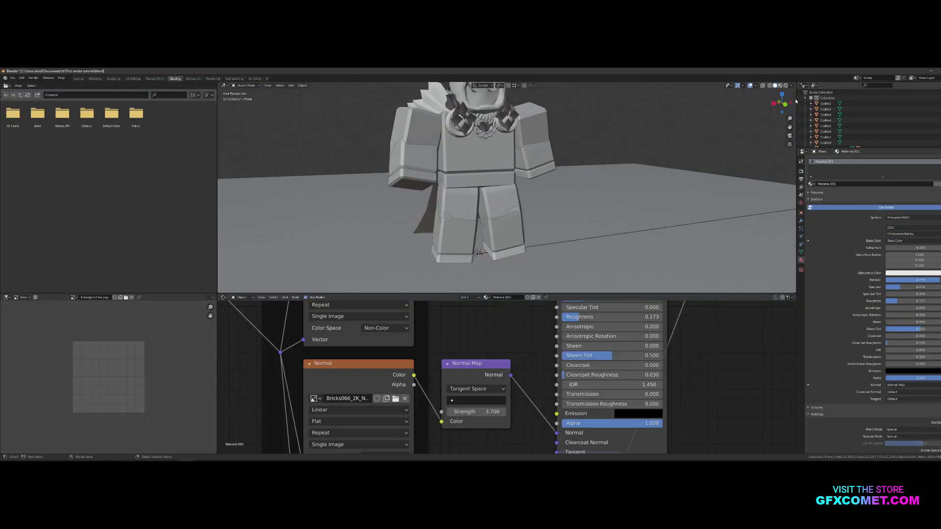
pyautogui.click(785, 86)
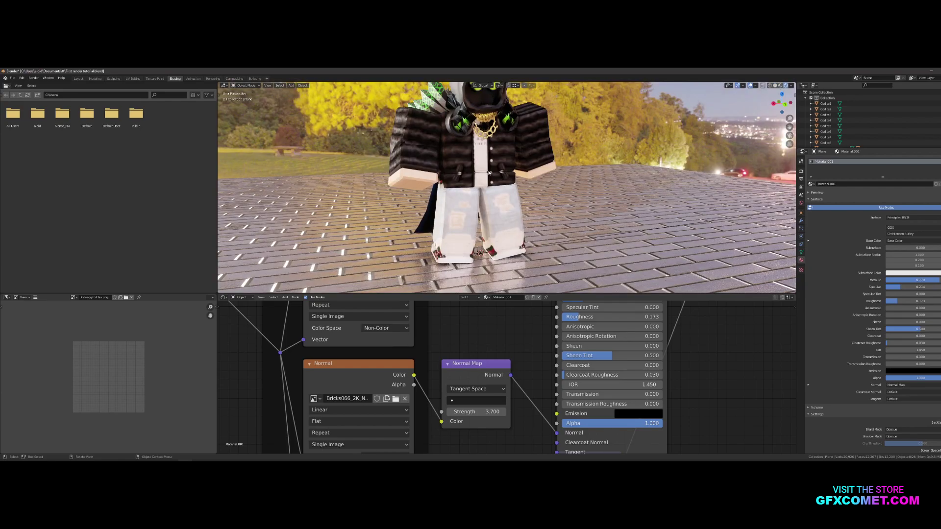
pyautogui.hotkey('shift', '`')
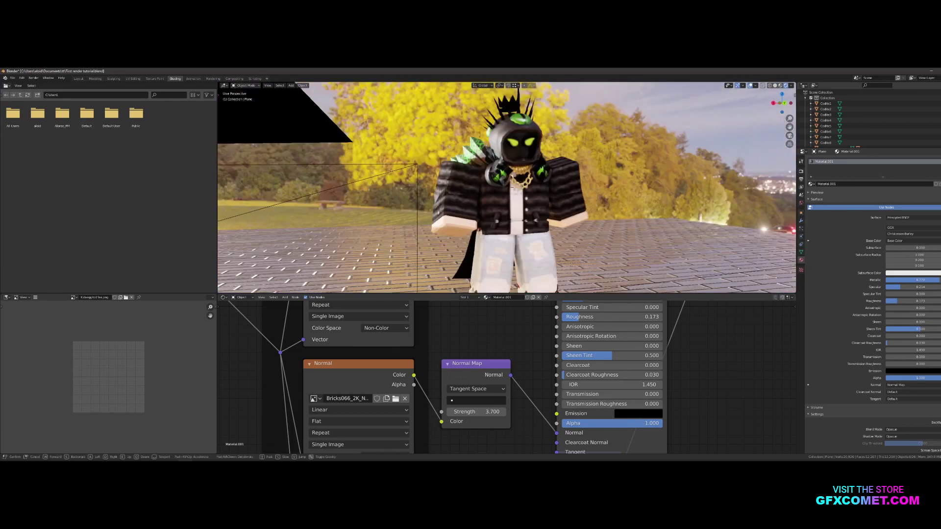
pyautogui.click(503, 189)
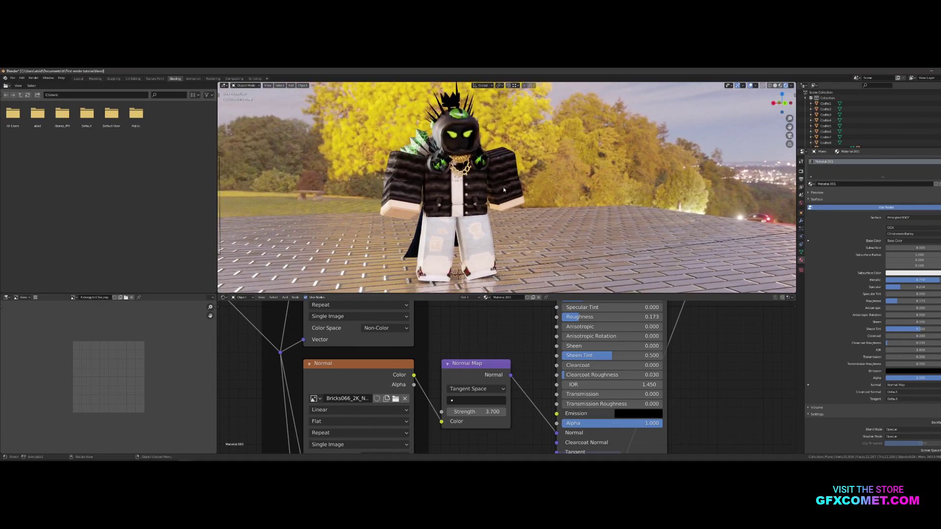
# - Show the World shader nodes and move the solitude_night_4k.exr texture node farther from the Background node
pyautogui.click(242, 297)
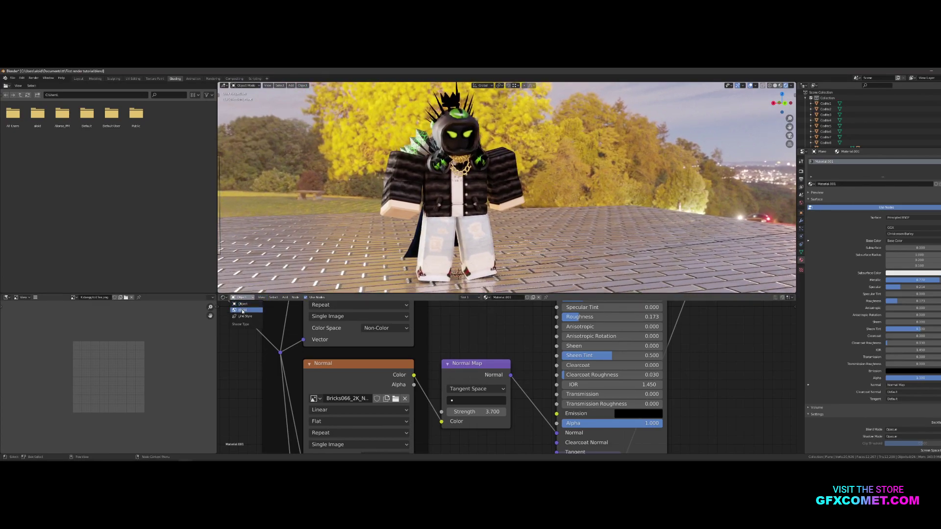
pyautogui.click(242, 310)
pyautogui.scroll(-5, 380, 380)
pyautogui.moveTo(432, 360); pyautogui.dragTo(367, 387, button='middle')
pyautogui.scroll(2, 352, 377)
pyautogui.scroll(2, 346, 358)
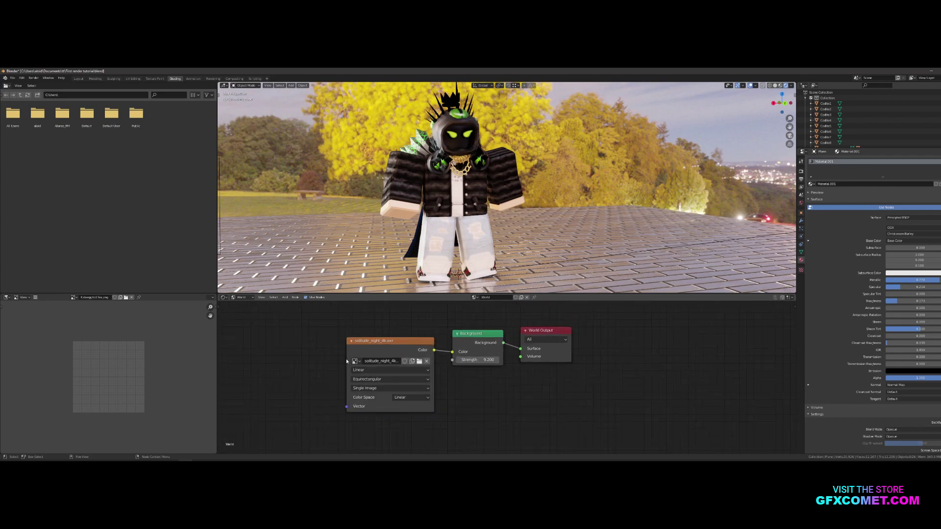
pyautogui.moveTo(346, 358); pyautogui.dragTo(382, 353, button='middle')
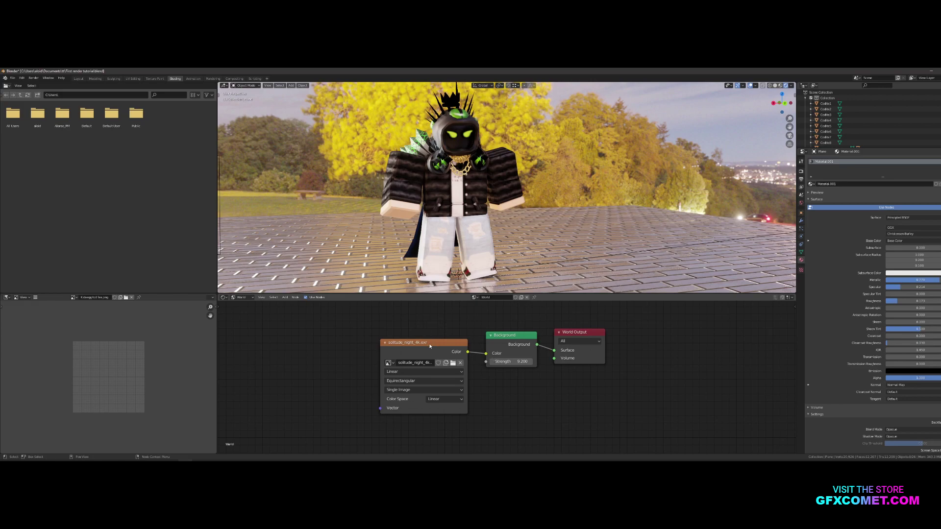
pyautogui.moveTo(429, 345); pyautogui.dragTo(406, 344)
pyautogui.moveTo(414, 324); pyautogui.dragTo(419, 326, button='middle')
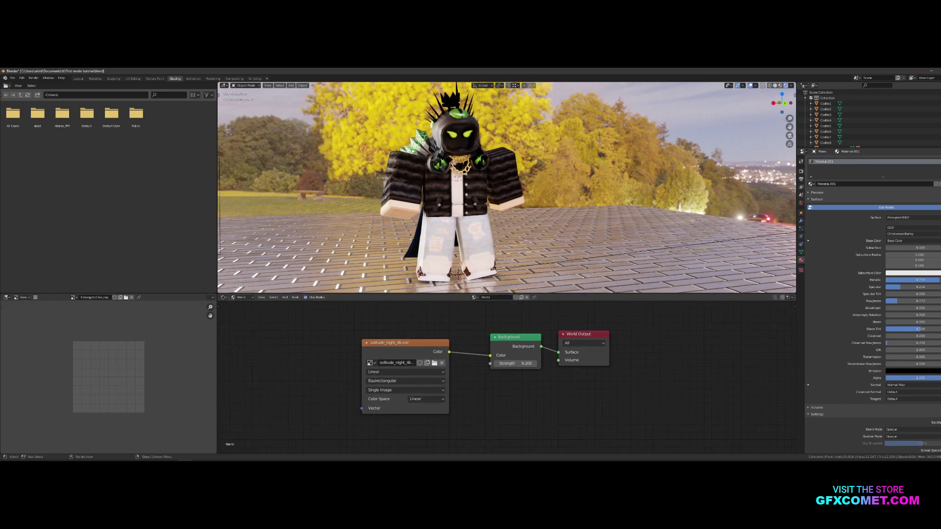
pyautogui.moveTo(405, 351)
pyautogui.mouseDown()
pyautogui.moveTo(420, 346)
pyautogui.moveTo(410, 352)
pyautogui.mouseUp()
pyautogui.moveTo(421, 321); pyautogui.dragTo(462, 319, button='middle')
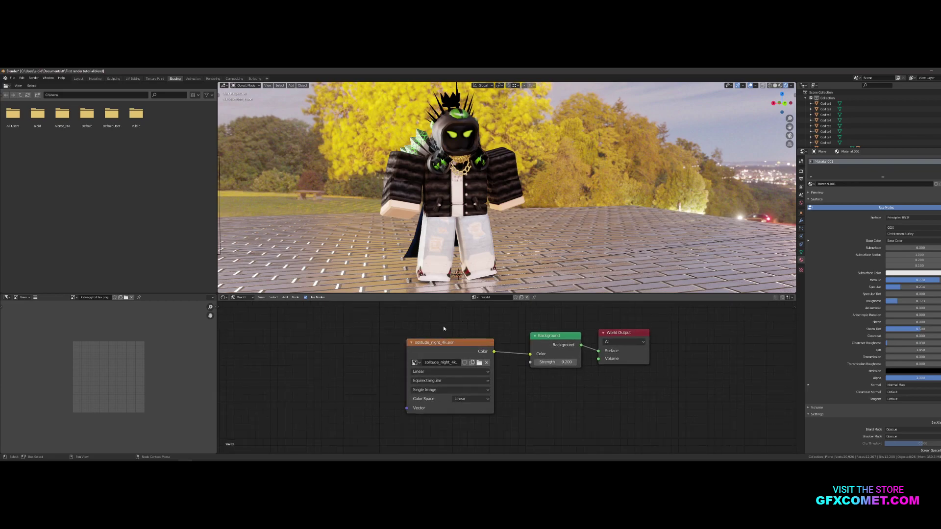
# - Add Mapping and Texture Coordinate nodes to the solitude_night_4k.exr texture and set the mapping's Z rotation to 79.3°
pyautogui.click(451, 343)
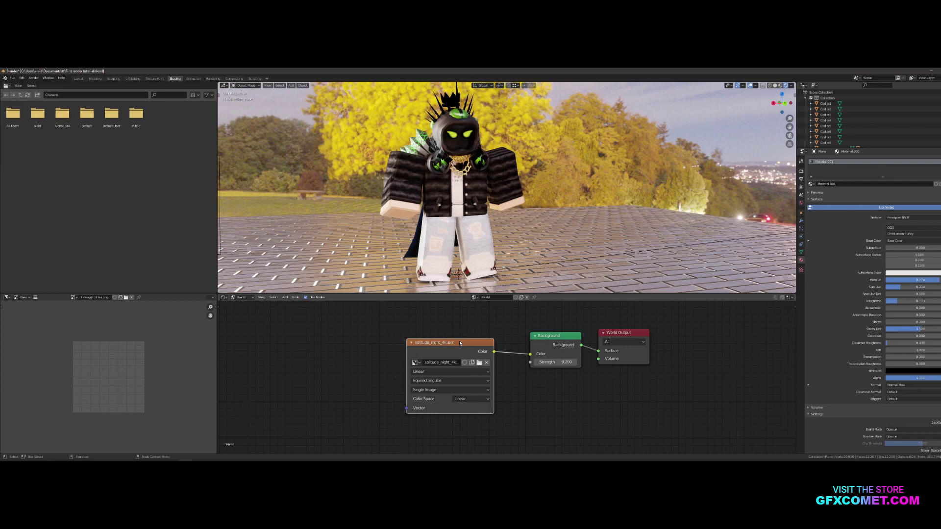
pyautogui.hotkey('ctrl', 't')
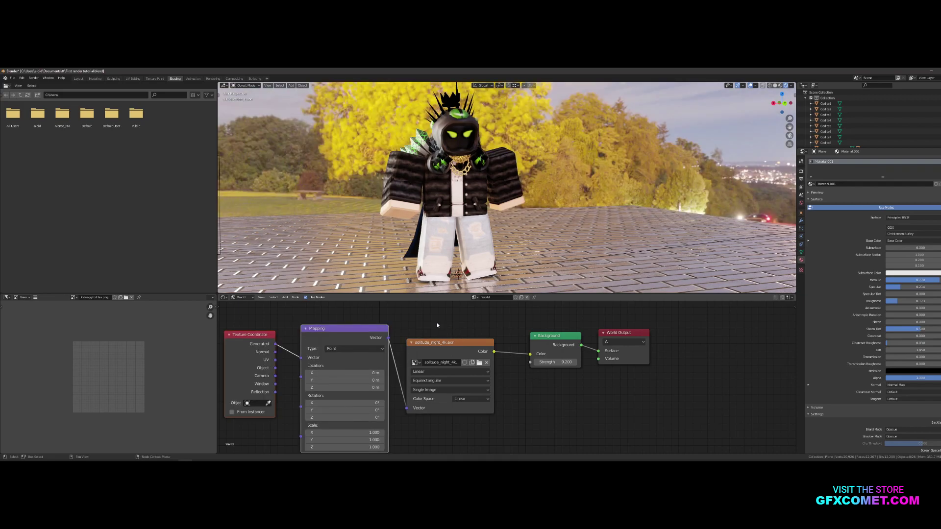
pyautogui.moveTo(437, 322); pyautogui.dragTo(511, 324, button='middle')
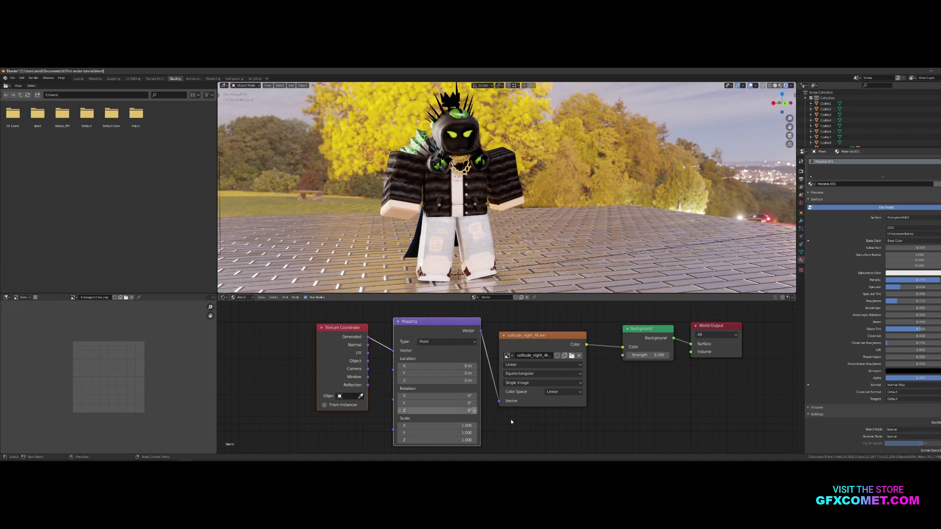
pyautogui.scroll(2, 510, 418)
pyautogui.moveTo(498, 429); pyautogui.dragTo(514, 416, button='middle')
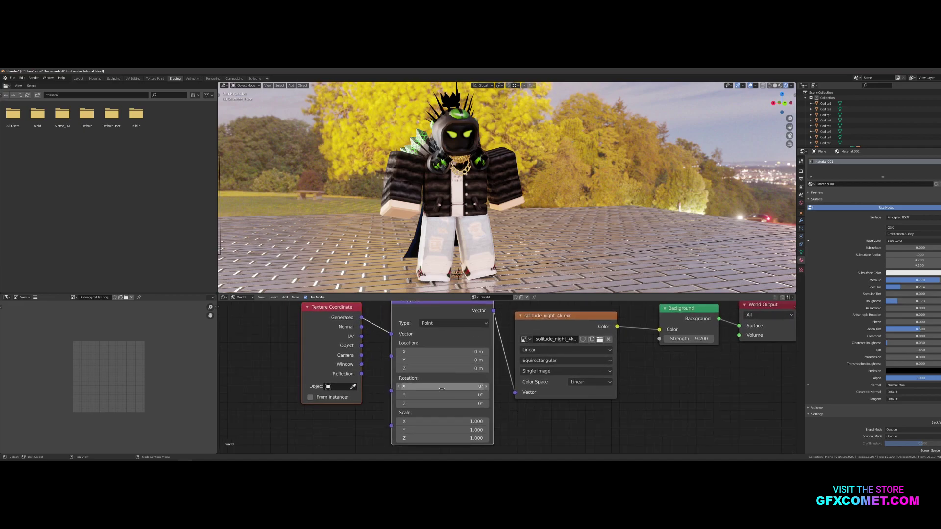
pyautogui.moveTo(442, 389); pyautogui.dragTo(466, 403)
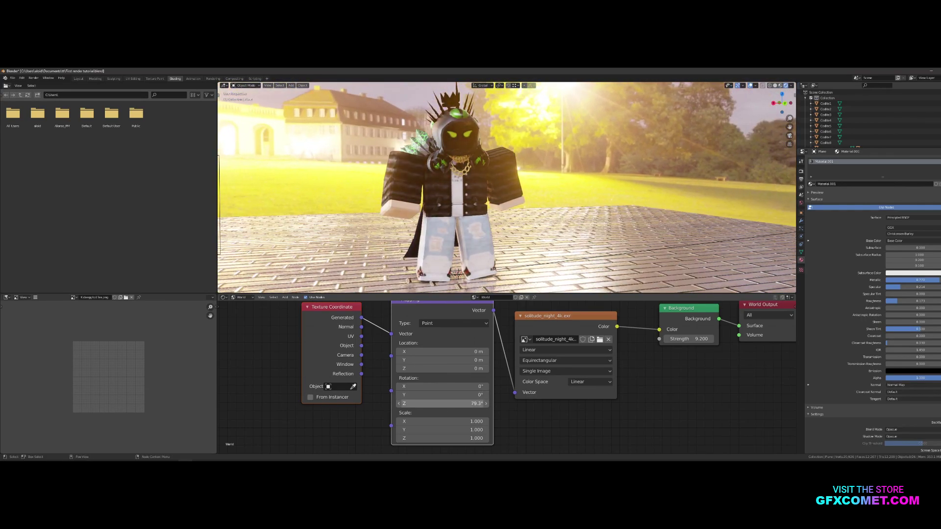
# - Turn on the film's Transparent option and frame the character in the Shading viewport
pyautogui.click(801, 172)
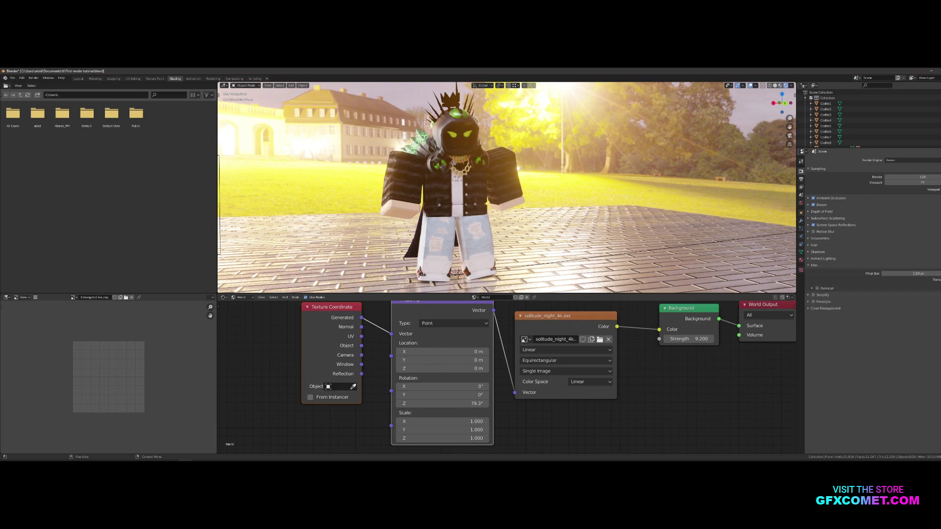
pyautogui.click(936, 280)
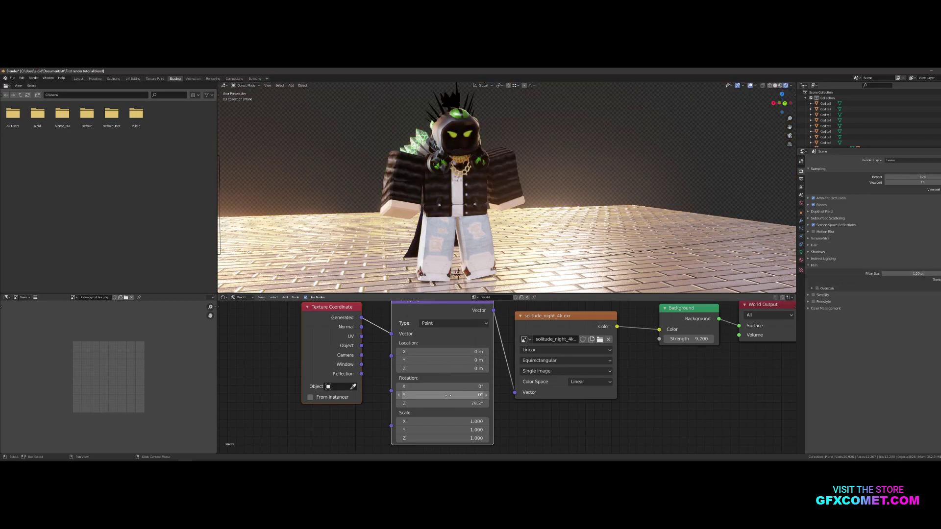
pyautogui.hotkey('shift', '`')
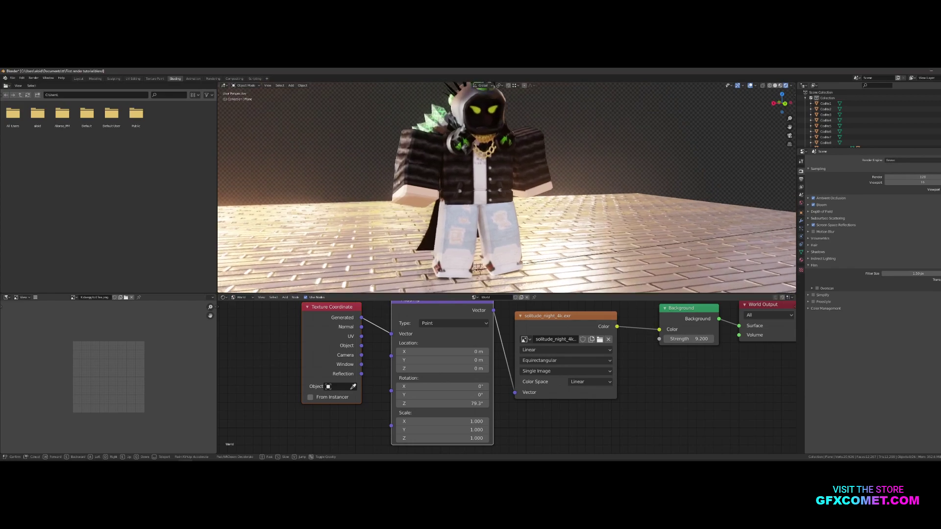
pyautogui.press('s')
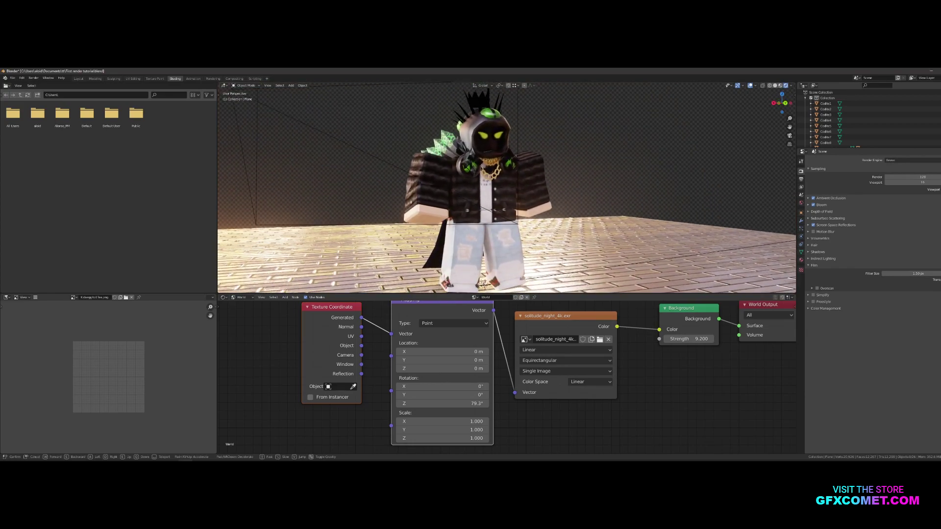
pyautogui.click(507, 190)
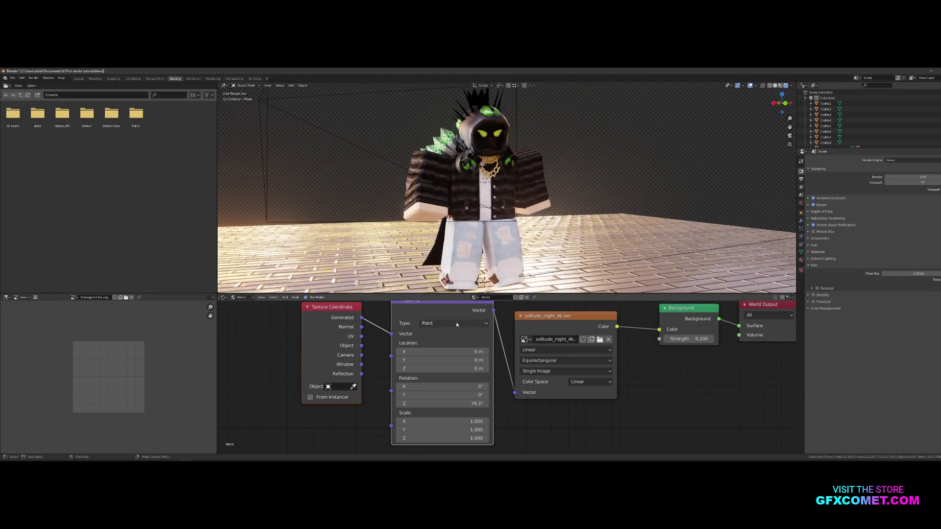
# - Try other Z rotation and X scale values for the HDRI in the Mapping node
pyautogui.moveTo(441, 403); pyautogui.dragTo(549, 403)
pyautogui.press('Escape')
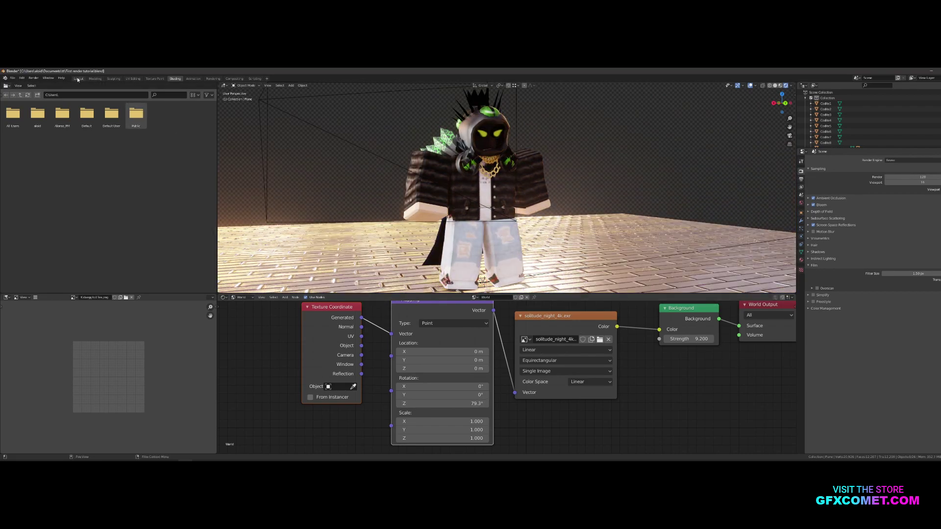
pyautogui.moveTo(459, 422); pyautogui.dragTo(636, 421)
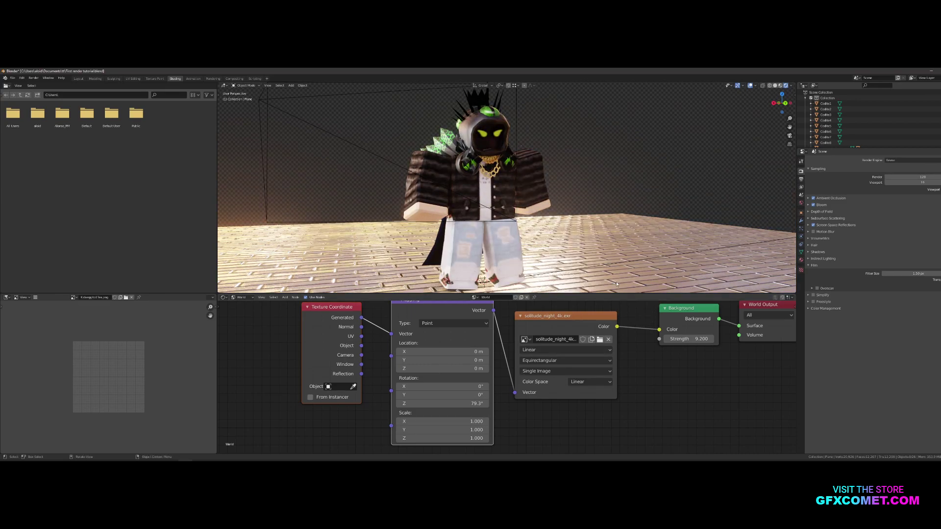
# - Return to the Layout workspace, select the existing Sun light, and fly to a view showing it with the character
pyautogui.click(78, 78)
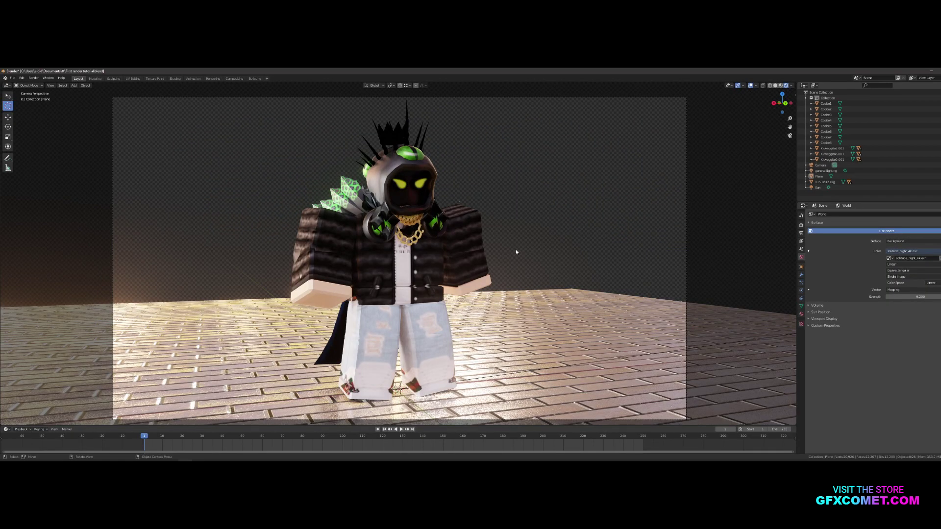
pyautogui.click(838, 189)
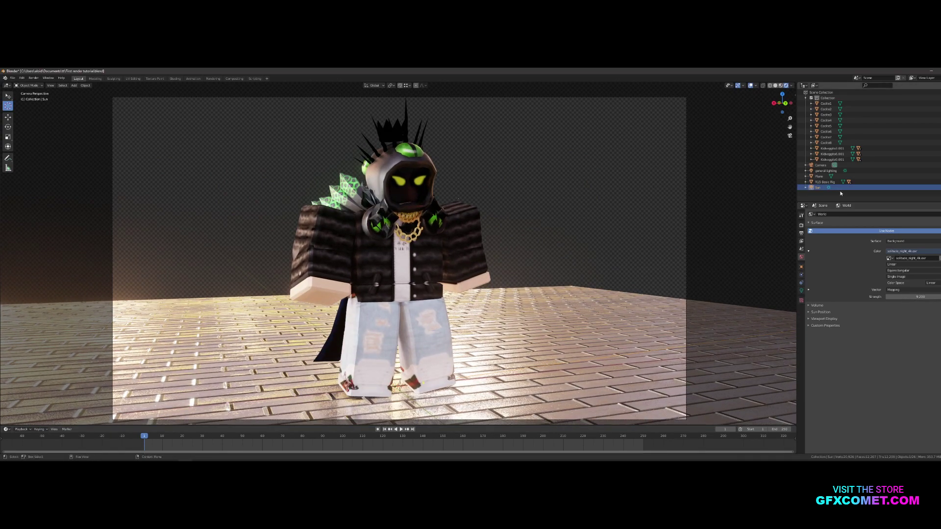
pyautogui.moveTo(526, 215); pyautogui.dragTo(488, 186, button='middle')
pyautogui.hotkey('shift', '`')
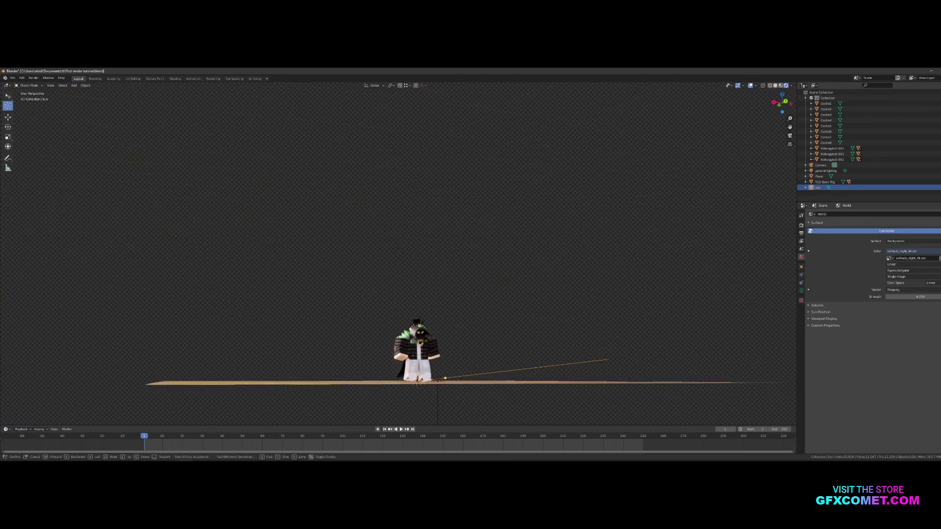
pyautogui.press('w')
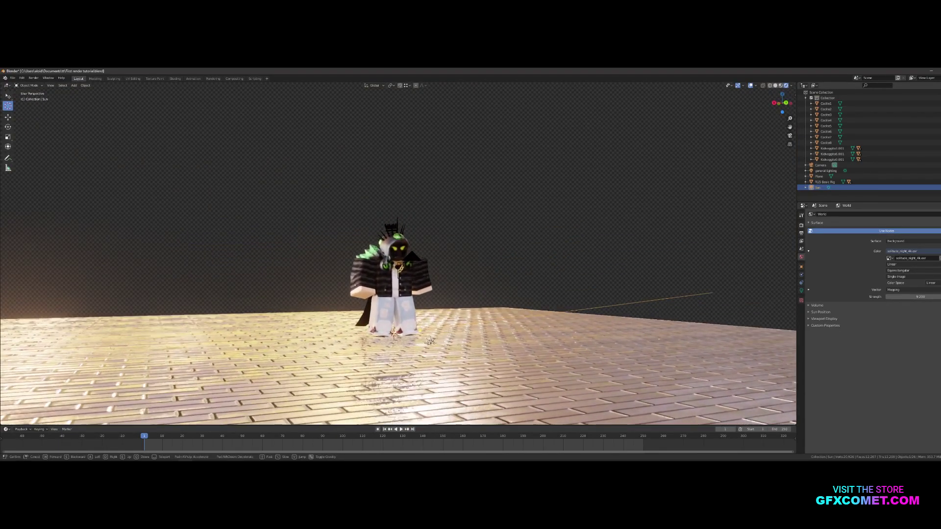
pyautogui.click(399, 254)
# - Add a new sun light, raise it along Z above the character, and angle it diagonally toward the floor
pyautogui.hotkey('shift', 'a')
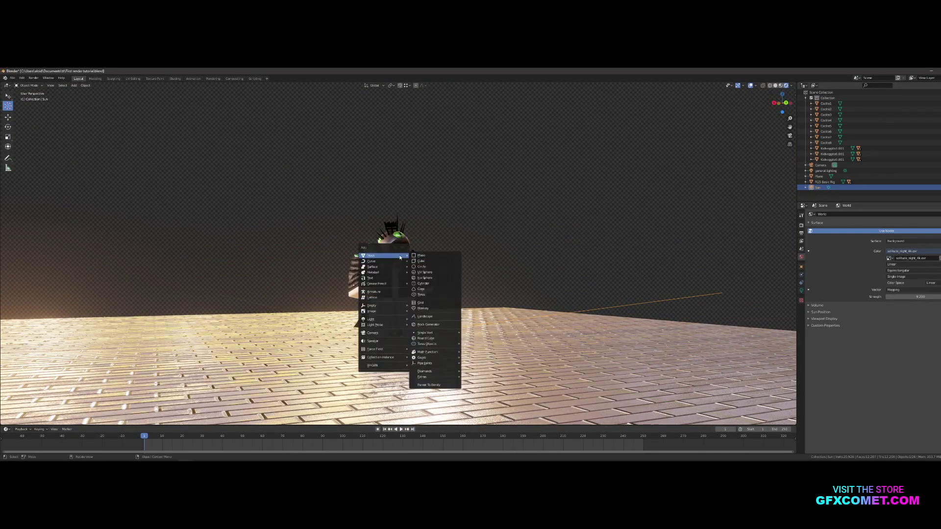
pyautogui.moveTo(400, 321)
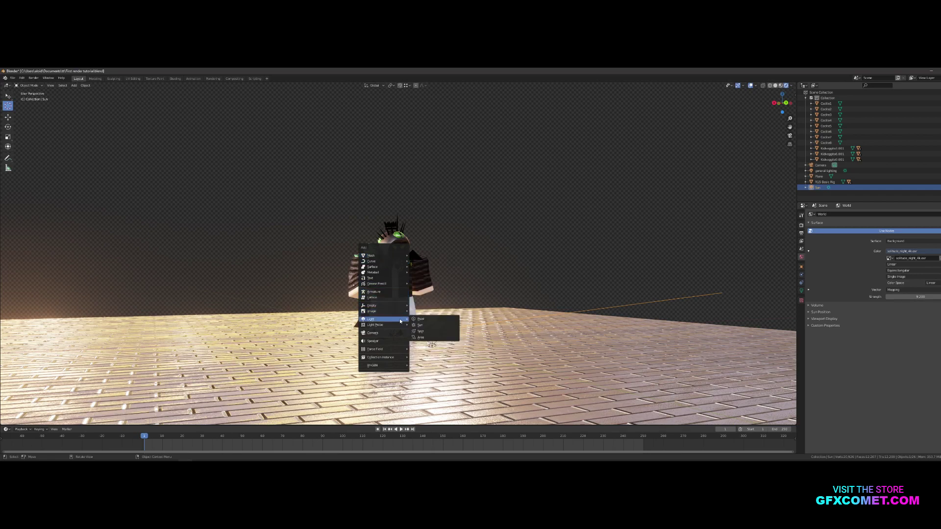
pyautogui.click(424, 327)
pyautogui.press('g')
pyautogui.press('z')
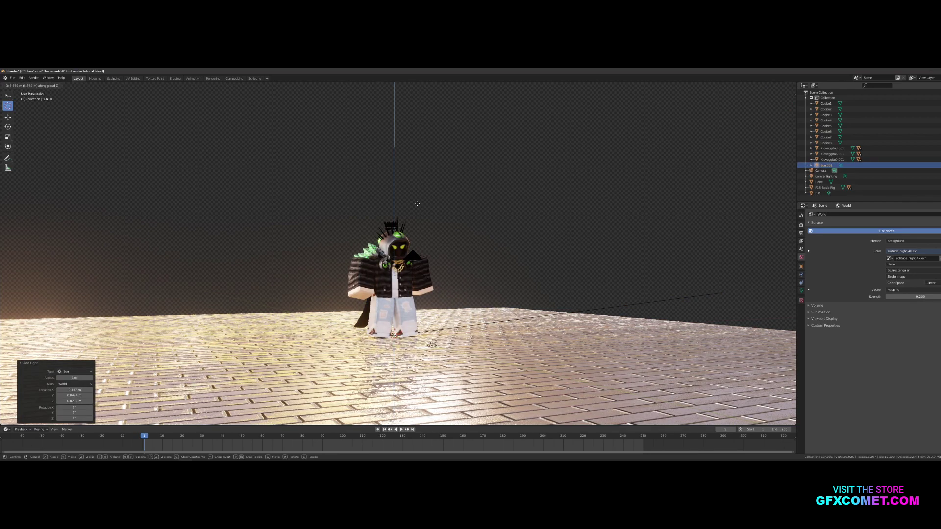
pyautogui.click(394, 225)
pyautogui.moveTo(393, 226); pyautogui.dragTo(298, 314)
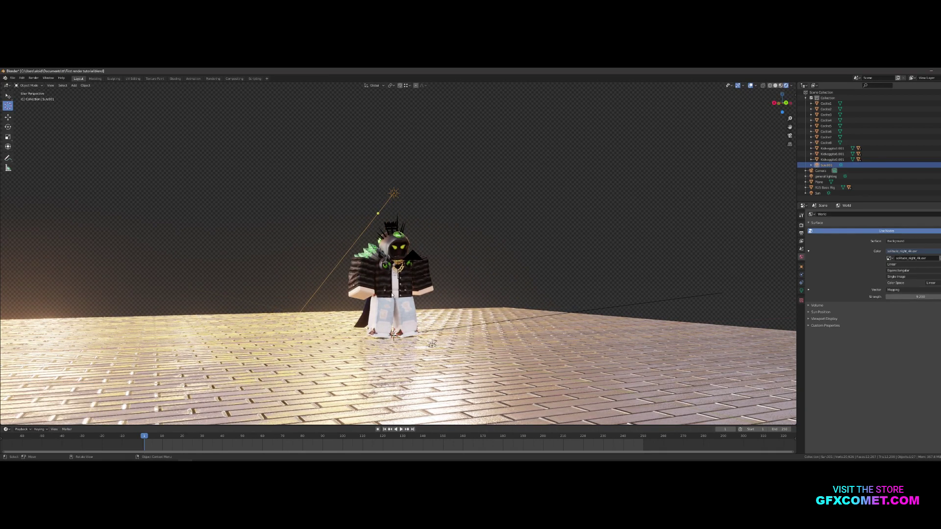
# - Delete the newly added sun light and select the original Sun light again
pyautogui.press('x')
pyautogui.click(494, 180)
pyautogui.click(817, 187)
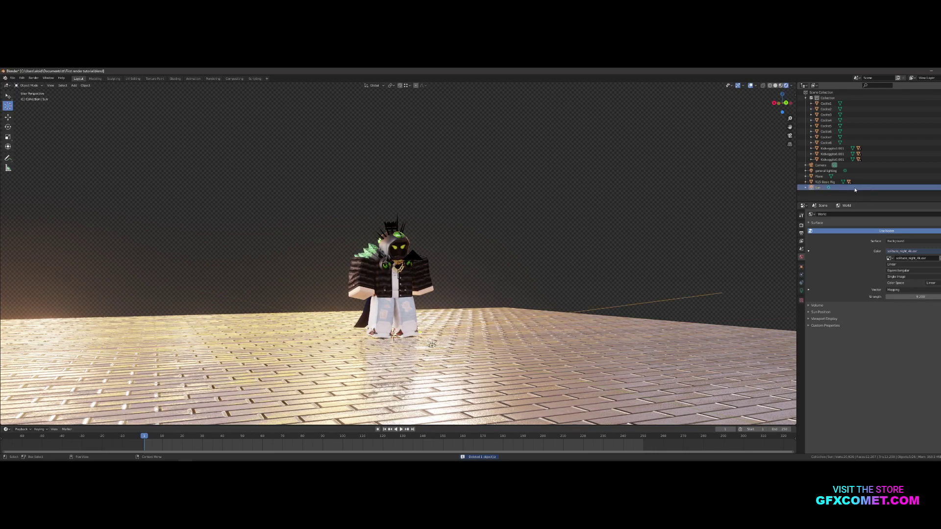
pyautogui.moveTo(482, 235); pyautogui.dragTo(440, 278, button='middle')
pyautogui.scroll(2, 440, 278)
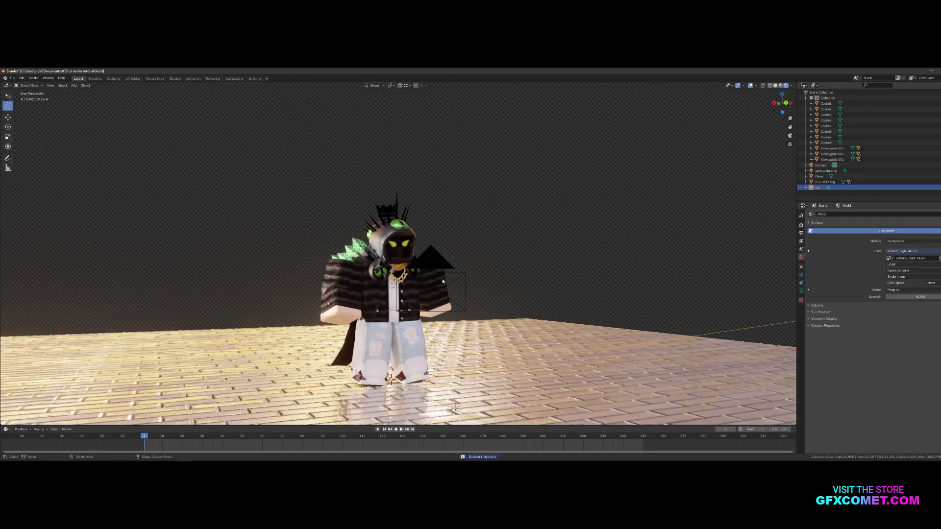
# - Add an area light to the scene with the character in close view
pyautogui.scroll(3, 400, 289)
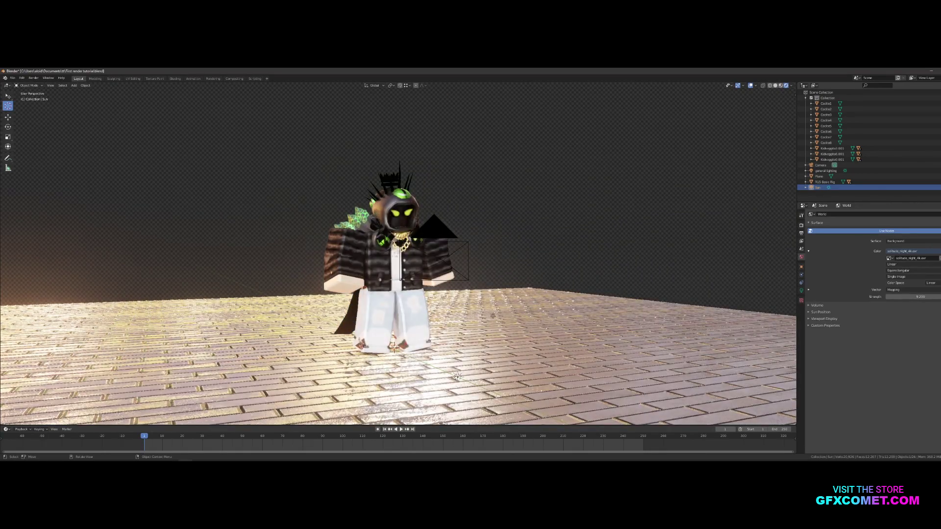
pyautogui.moveTo(492, 316); pyautogui.dragTo(288, 356)
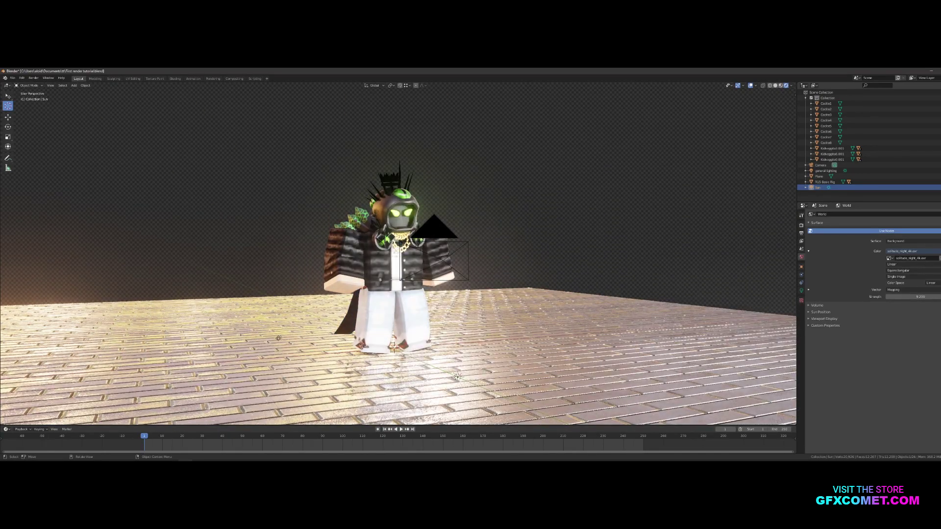
pyautogui.moveTo(400, 357); pyautogui.dragTo(422, 357)
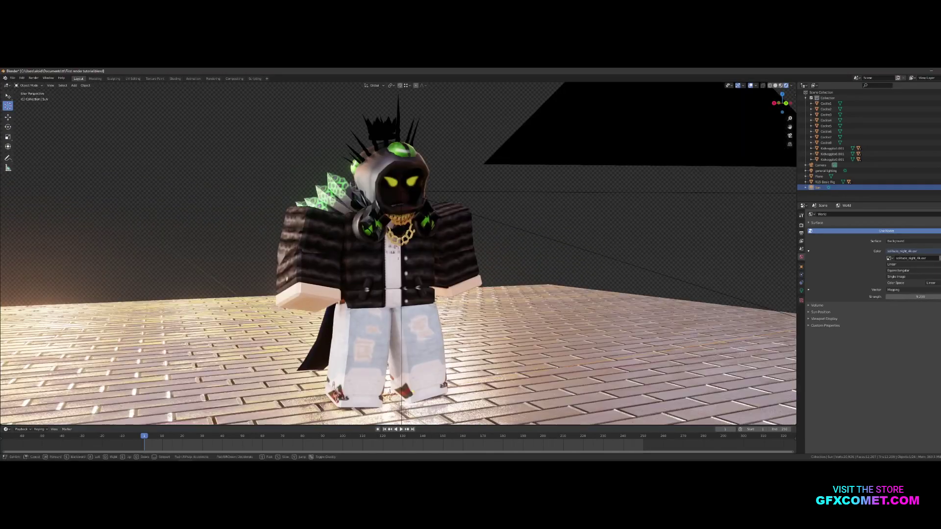
pyautogui.hotkey('shift', 'a')
pyautogui.moveTo(398, 256)
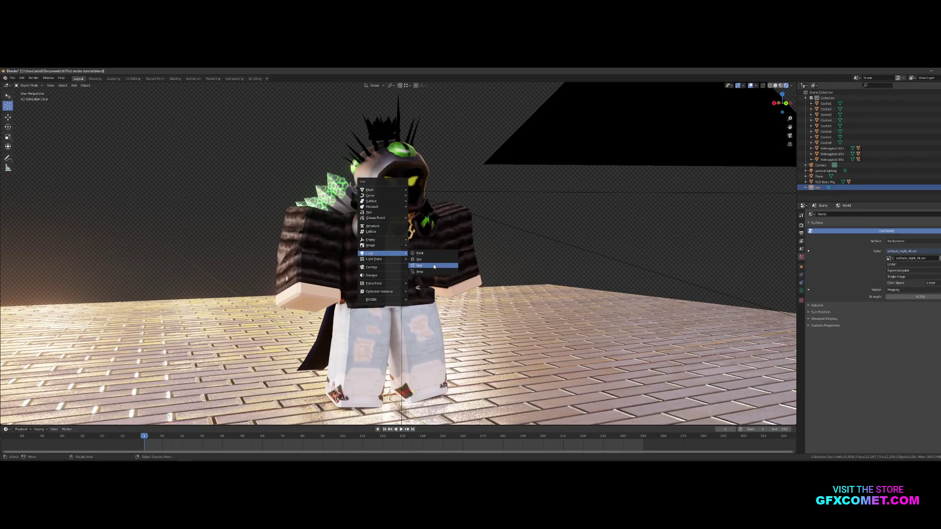
pyautogui.click(419, 271)
pyautogui.scroll(-5, 418, 302)
pyautogui.scroll(3, 419, 302)
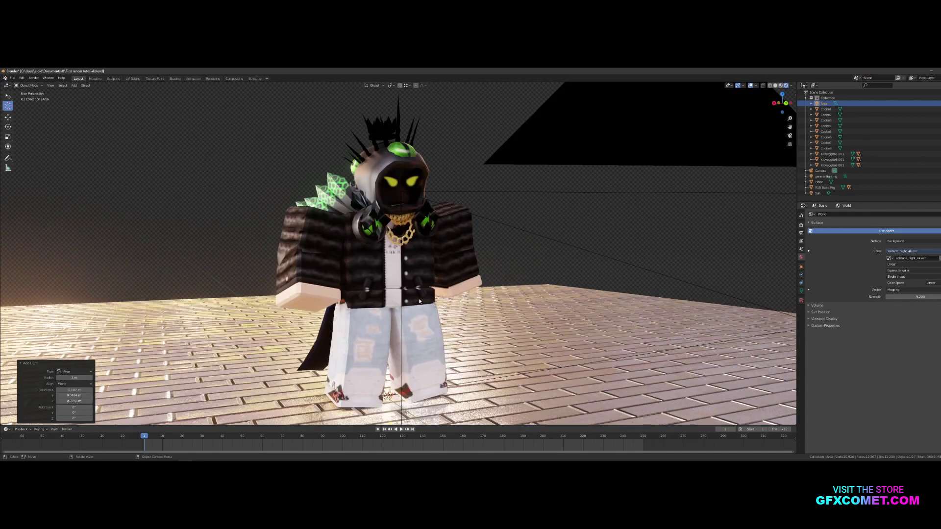
# - Raise the new area light along Z, then move it along X and Y to sit behind the character
pyautogui.hotkey('shift', '`')
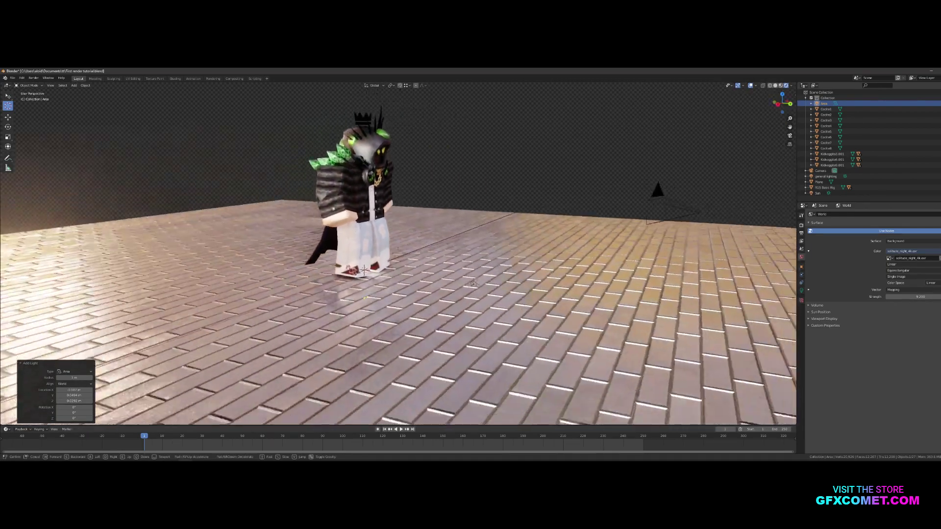
pyautogui.click(398, 250)
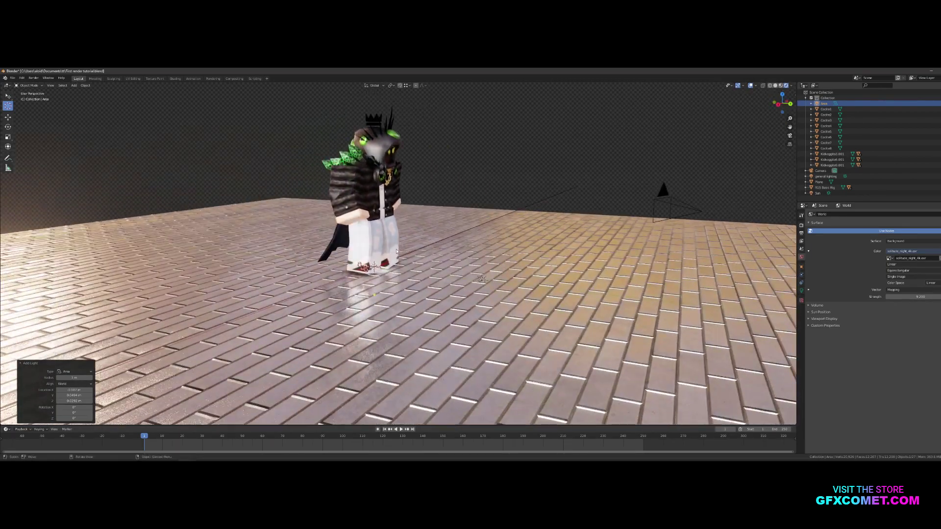
pyautogui.press('g')
pyautogui.press('z')
pyautogui.click(394, 193)
pyautogui.press('g')
pyautogui.press('x')
pyautogui.press('y')
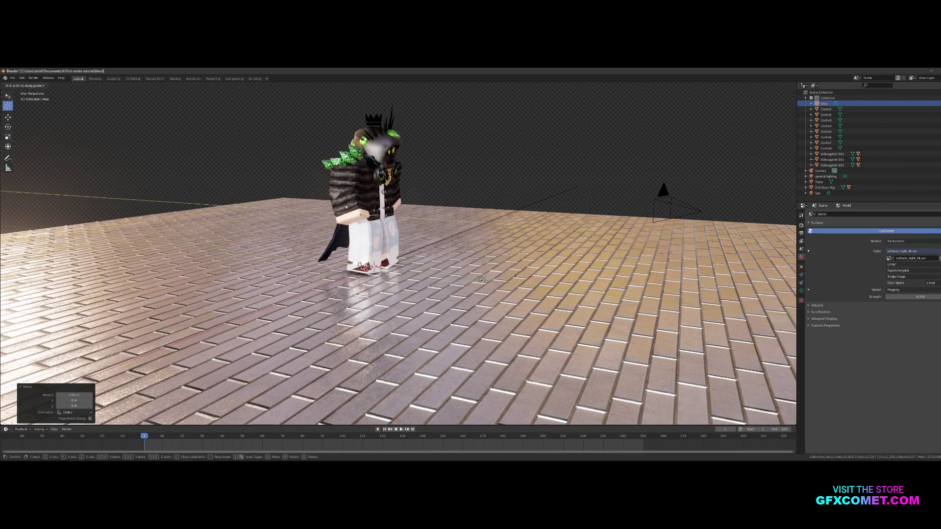
pyautogui.click(321, 188)
# - Rotate the area light 90° around the X axis so it faces the character's back
pyautogui.press('r')
pyautogui.press('x')
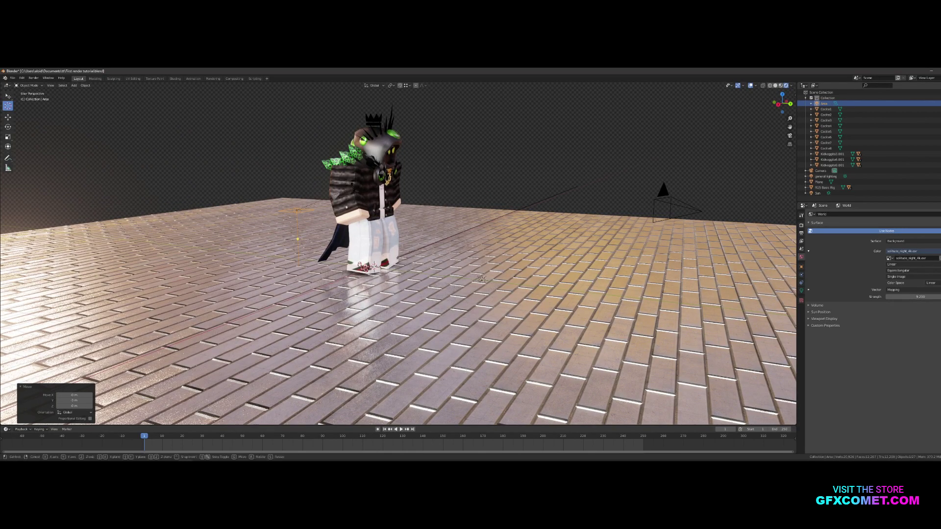
pyautogui.write('90')
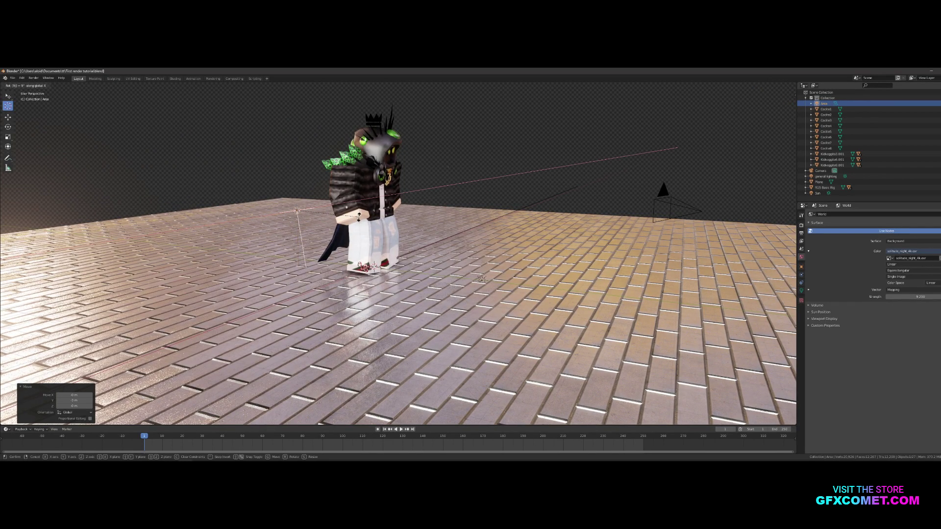
pyautogui.press('Return')
pyautogui.scroll(8, 344, 202)
pyautogui.scroll(-5, 343, 201)
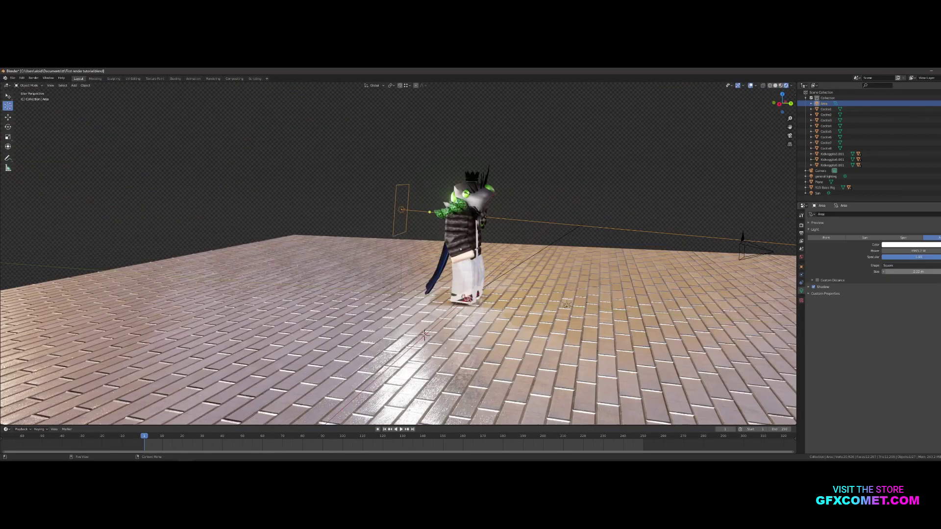
# - Increase the area light's power and set its specular value to 15
pyautogui.moveTo(917, 251); pyautogui.dragTo(924, 251)
pyautogui.click(918, 257)
pyautogui.write('15')
pyautogui.press('Return')
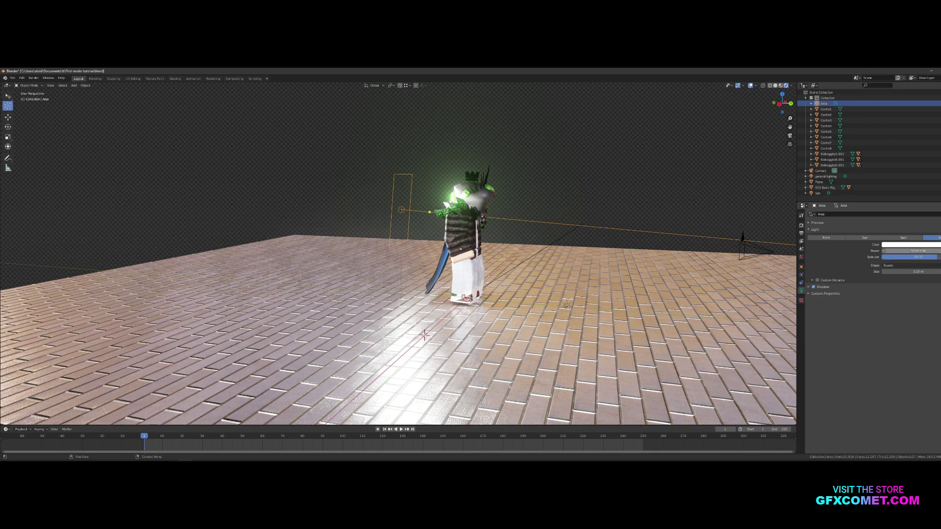
# - Fly around to the character's front and lower the area light along Z behind it
pyautogui.hotkey('shift', '`')
pyautogui.press('w')
pyautogui.press('d')
pyautogui.press('w')
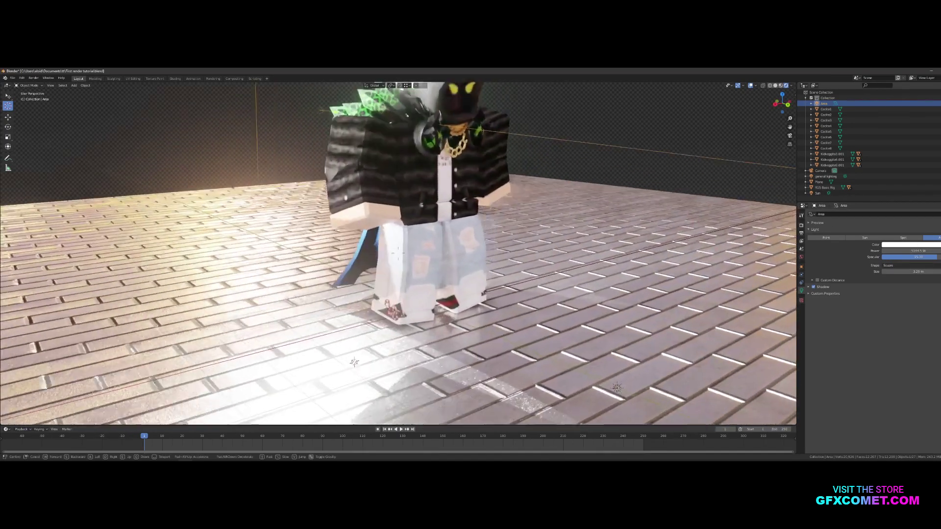
pyautogui.press('s')
pyautogui.press('s')
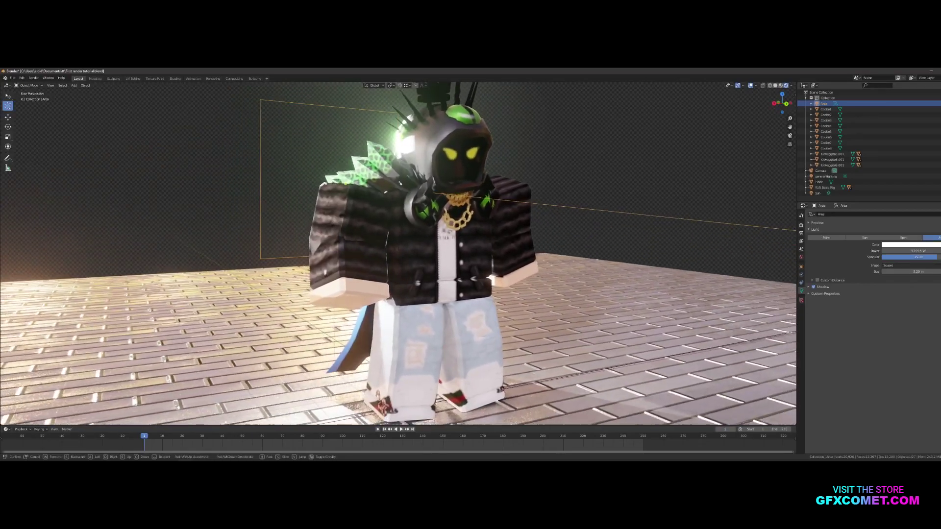
pyautogui.click(422, 203)
pyautogui.press('g')
pyautogui.press('z')
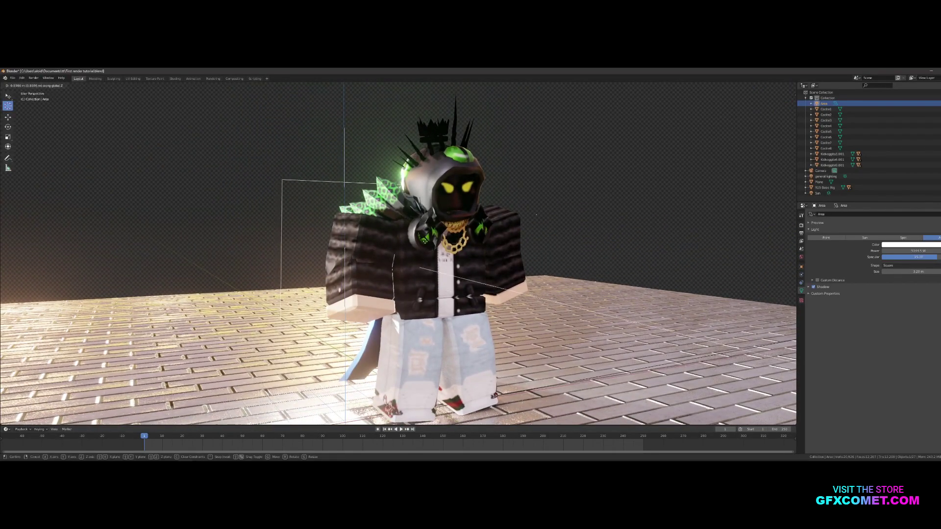
pyautogui.press('Return')
# - Try a bright blue color for the area light
pyautogui.click(906, 246)
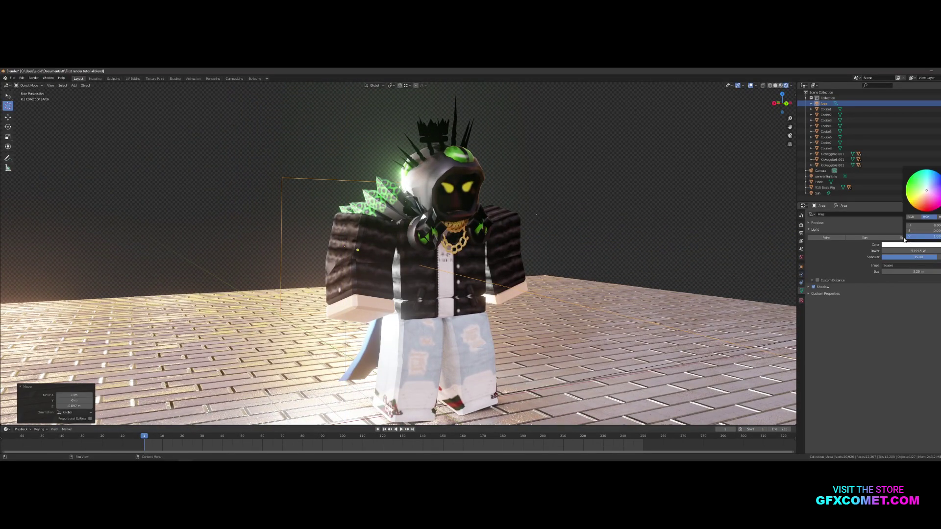
pyautogui.moveTo(929, 188); pyautogui.dragTo(932, 171)
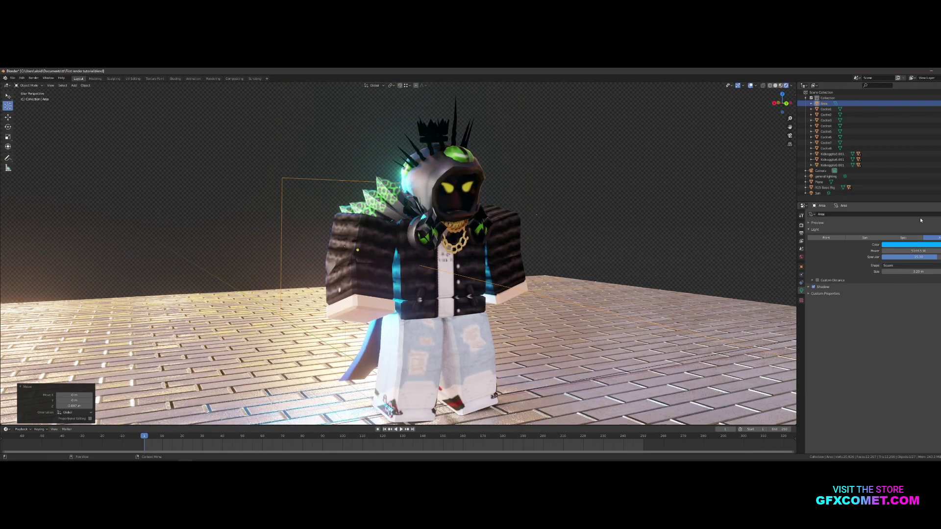
pyautogui.click(710, 192)
# - Switch to the camera view and try a green color for the area light
pyautogui.press('KP_0')
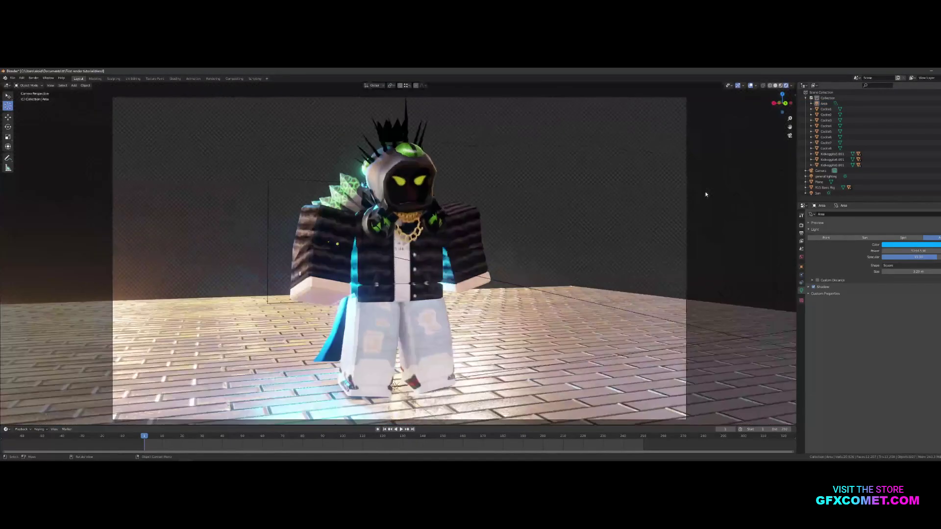
pyautogui.click(910, 244)
pyautogui.moveTo(921, 196); pyautogui.dragTo(908, 179)
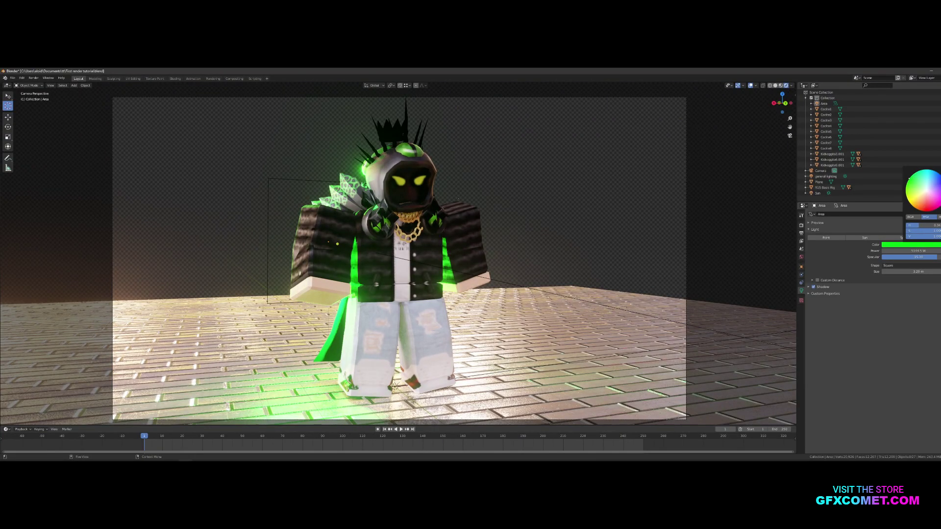
# - Change the area light's color to orange and adjust its specular value
pyautogui.click(910, 244)
pyautogui.click(922, 203)
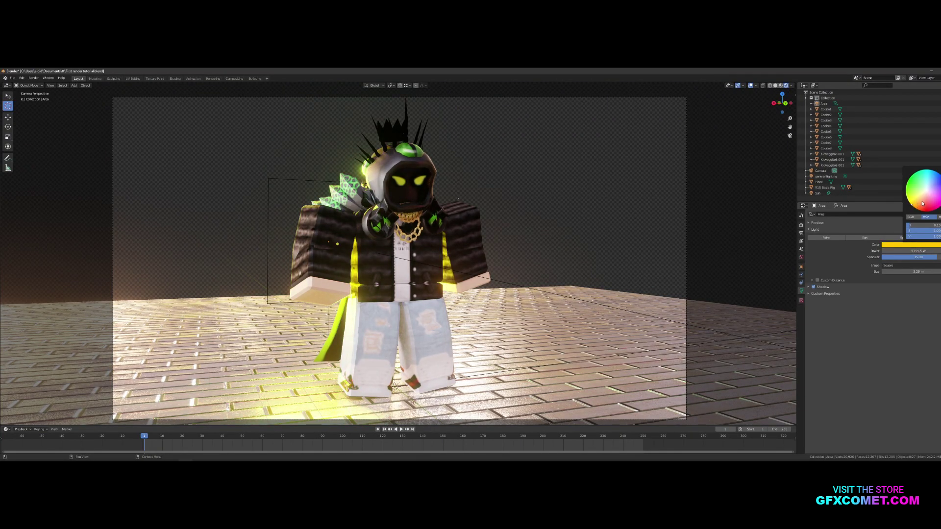
pyautogui.moveTo(922, 204); pyautogui.dragTo(923, 206)
pyautogui.click(922, 207)
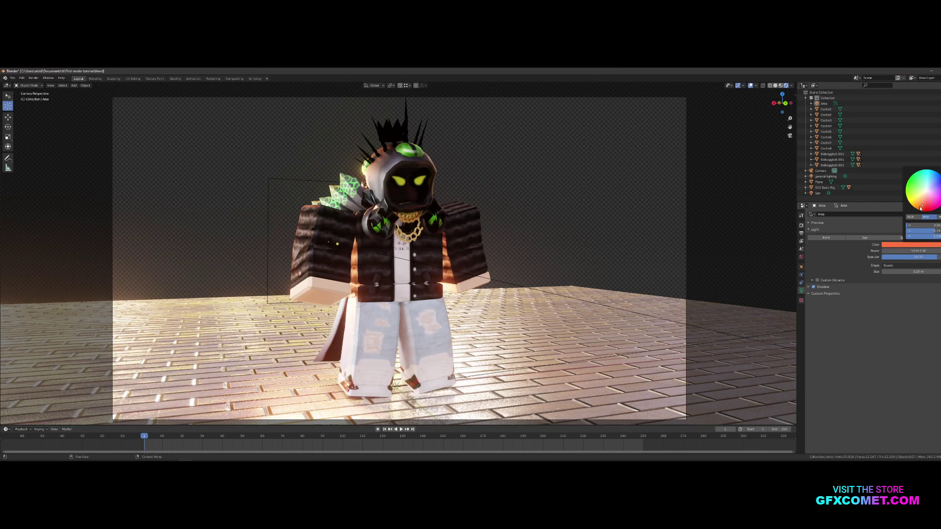
pyautogui.click(919, 207)
pyautogui.moveTo(917, 260); pyautogui.dragTo(930, 260)
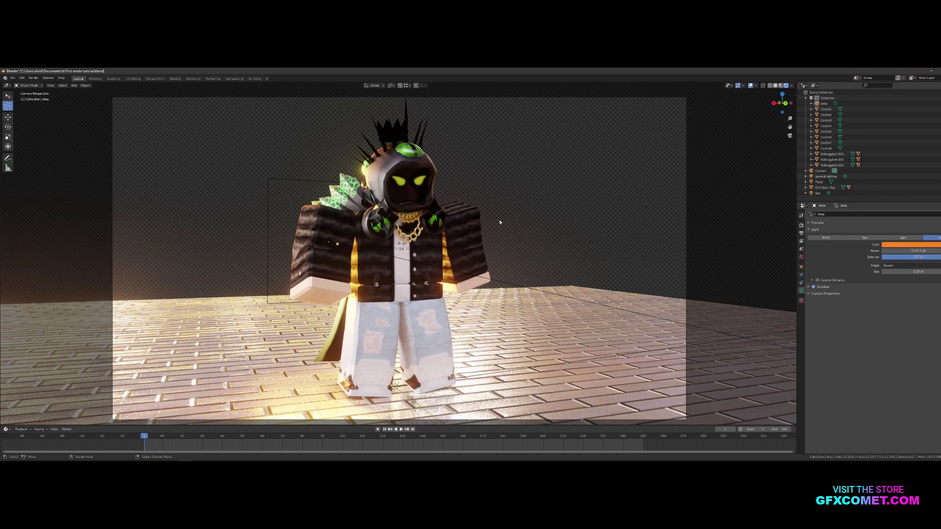
# - Select the area light, try a power of 3000 W, and set it to 1000 W
pyautogui.click(823, 103)
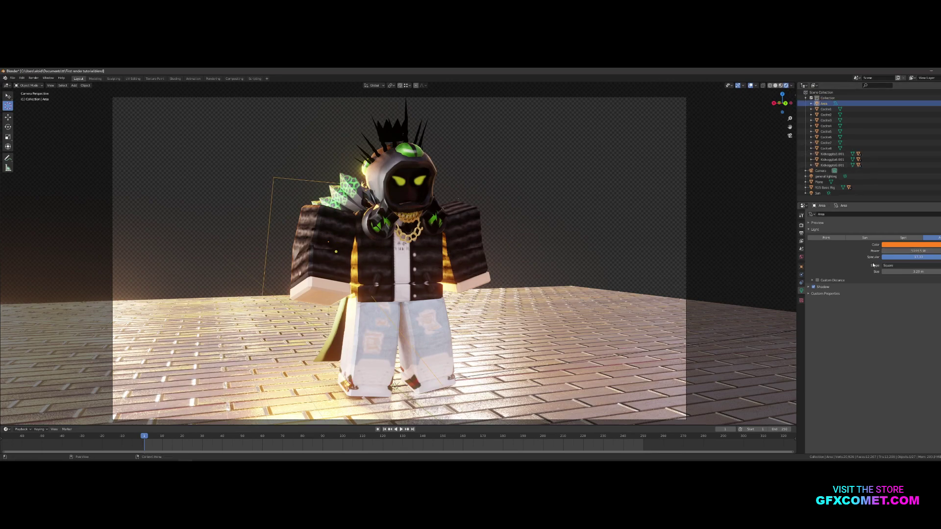
pyautogui.click(928, 251)
pyautogui.write('3000')
pyautogui.press('Return')
pyautogui.click(927, 251)
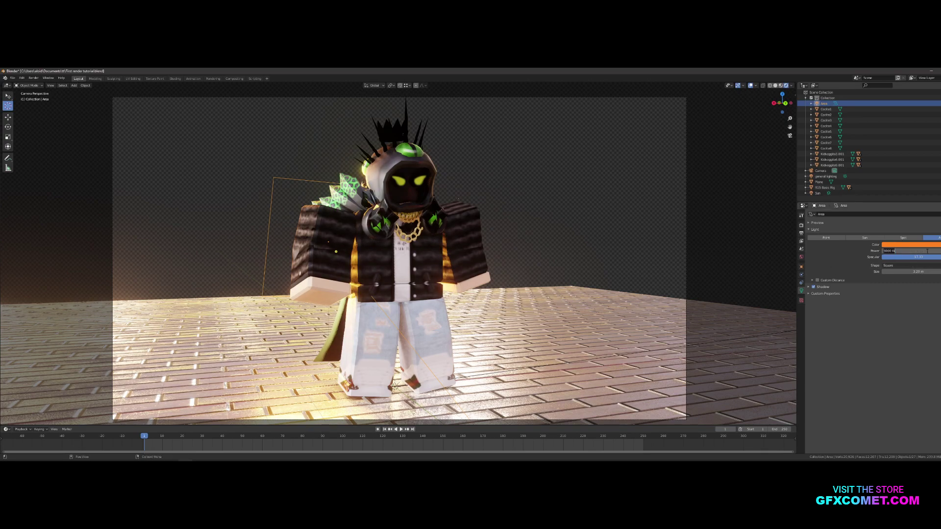
pyautogui.write('1000')
pyautogui.press('Return')
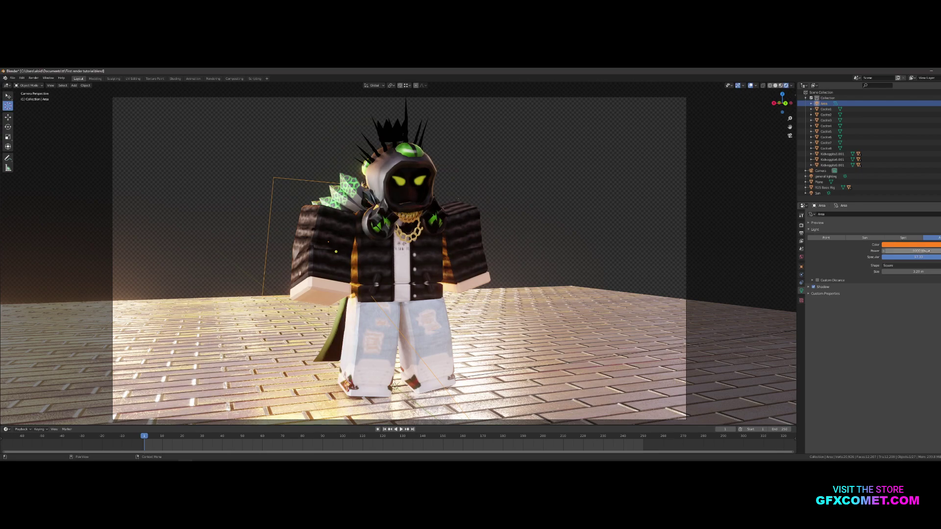
# - Save the file and change the active object from the area light to a character mesh
pyautogui.click(628, 219)
pyautogui.hotkey('ctrl', 's')
pyautogui.click(316, 349)
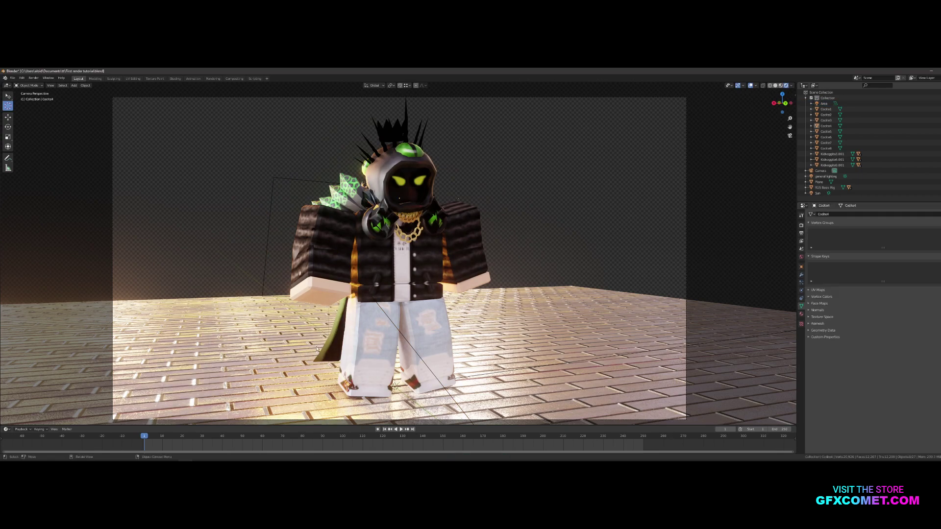